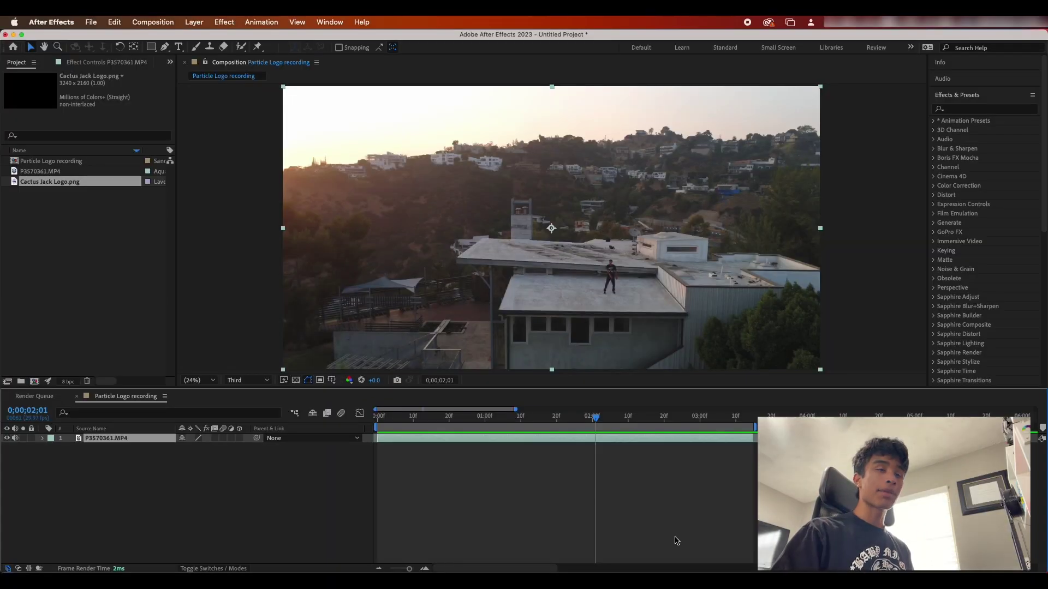
Return to frame 0 and start a 3D camera track of the drone footage P3570361.MP4.
{"action": "left_click_drag", "start_coordinate": [603, 424], "coordinate": [376, 424]}
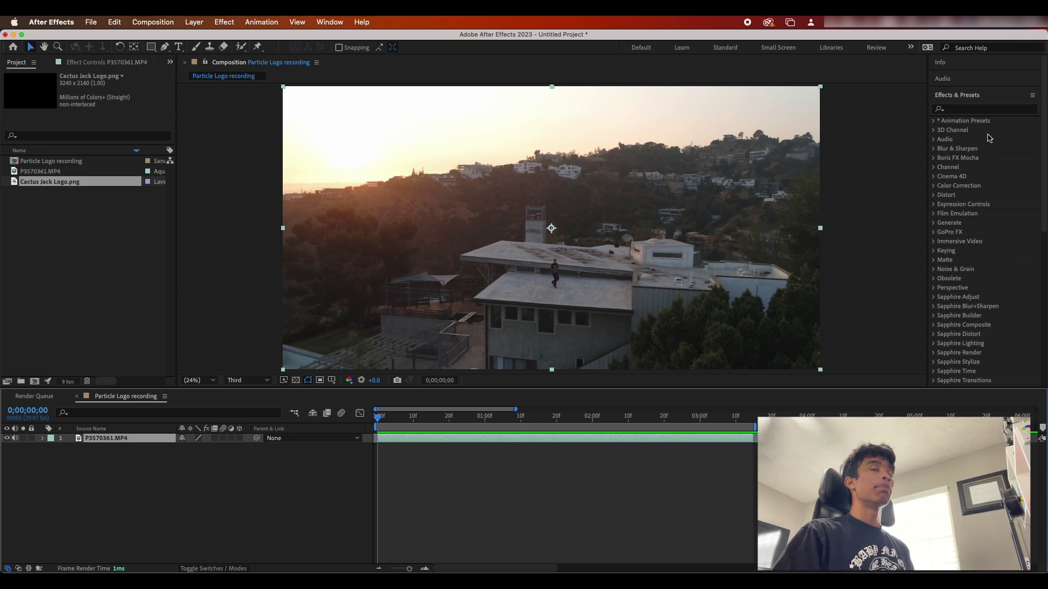
{"action": "left_click", "coordinate": [976, 96]}
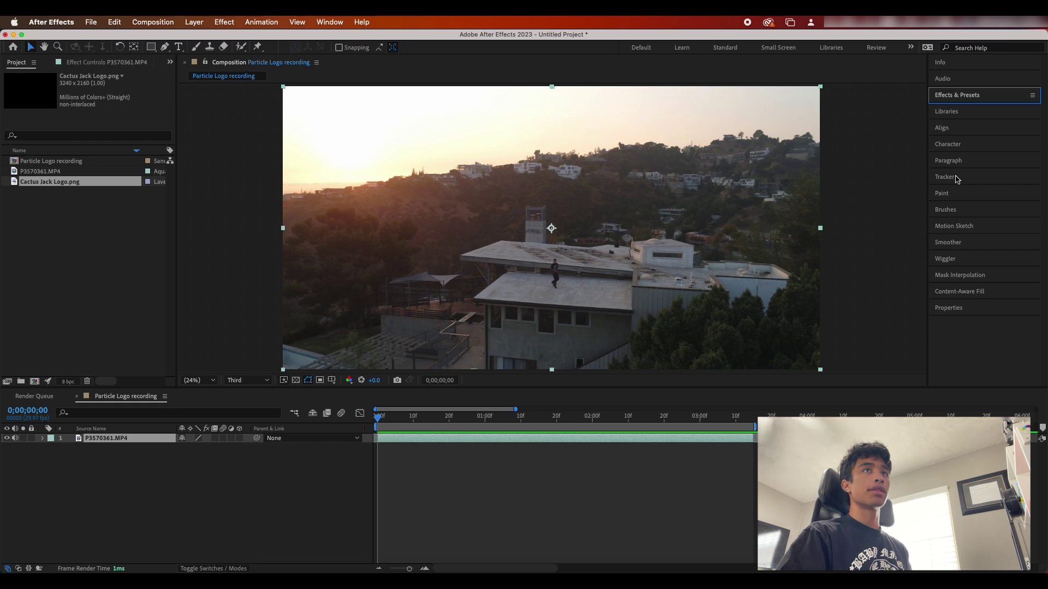
{"action": "left_click", "coordinate": [945, 176]}
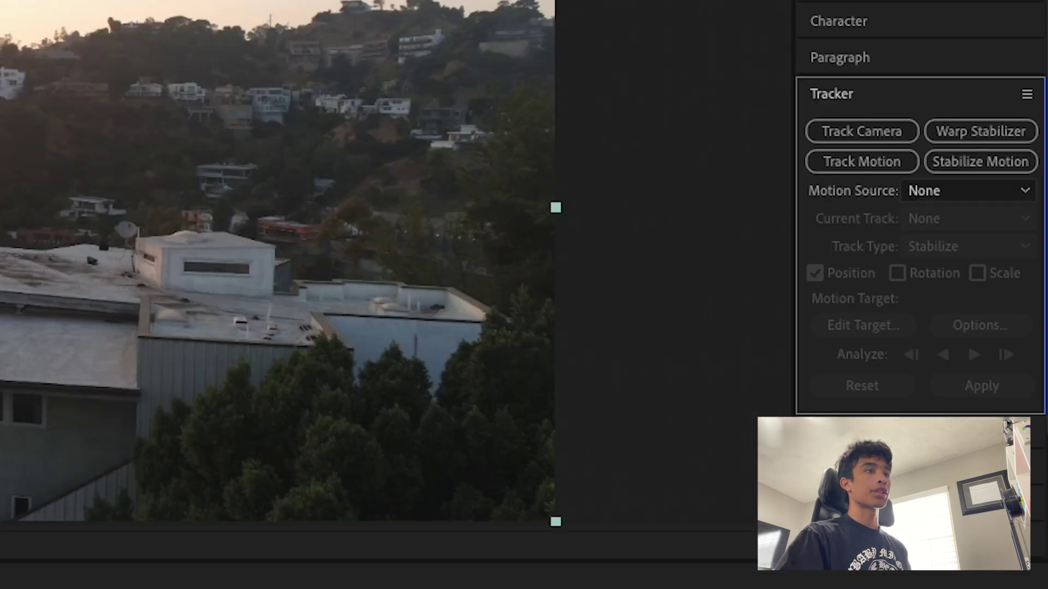
{"action": "left_click", "coordinate": [883, 126]}
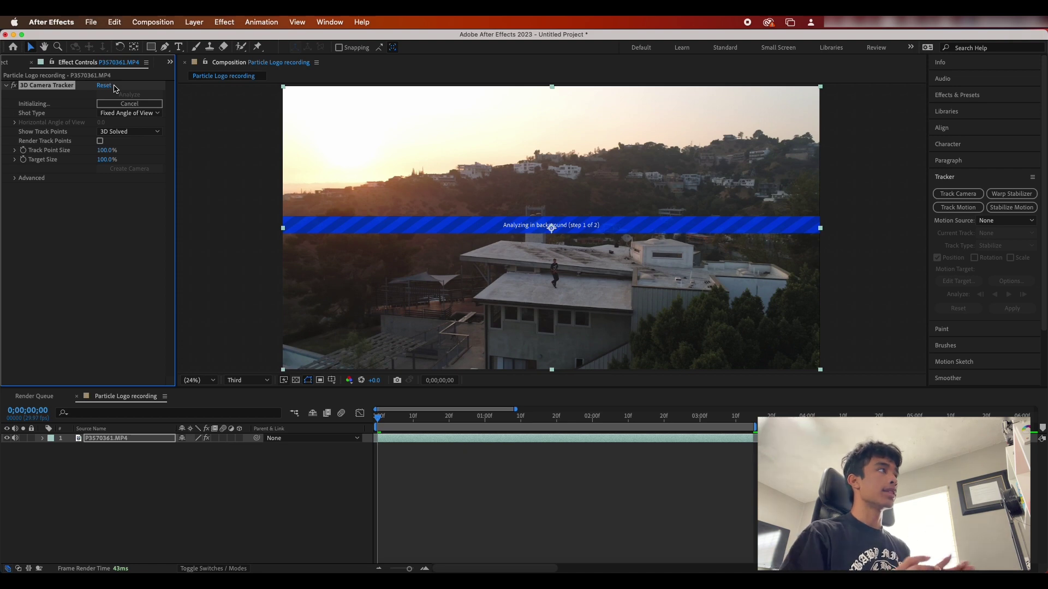
{"action": "left_click", "coordinate": [153, 22]}
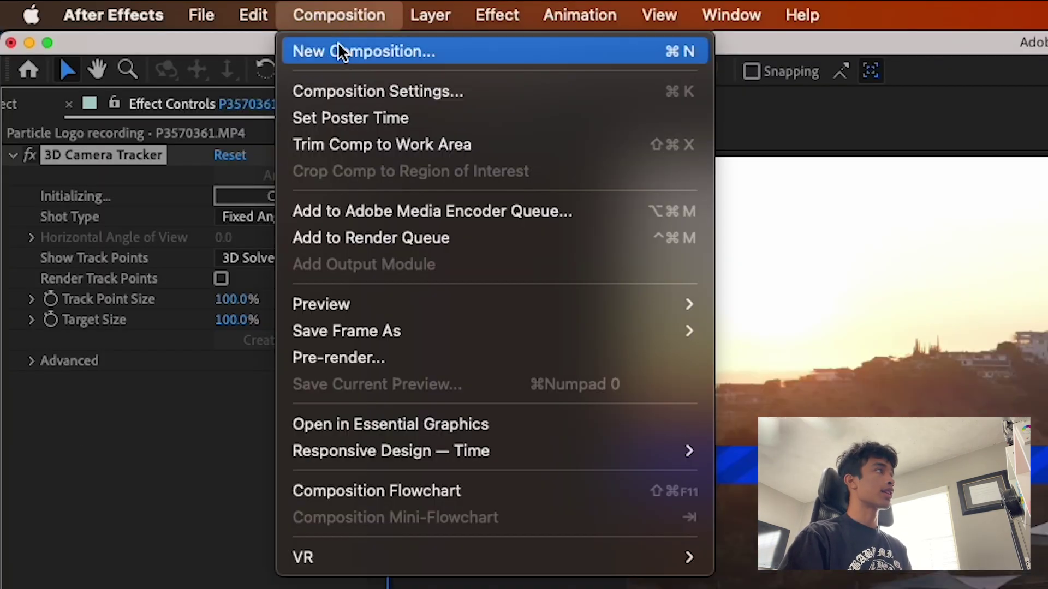
Check the composition size and resolution, closing without changes, while the camera track solves.
{"action": "left_click", "coordinate": [352, 94]}
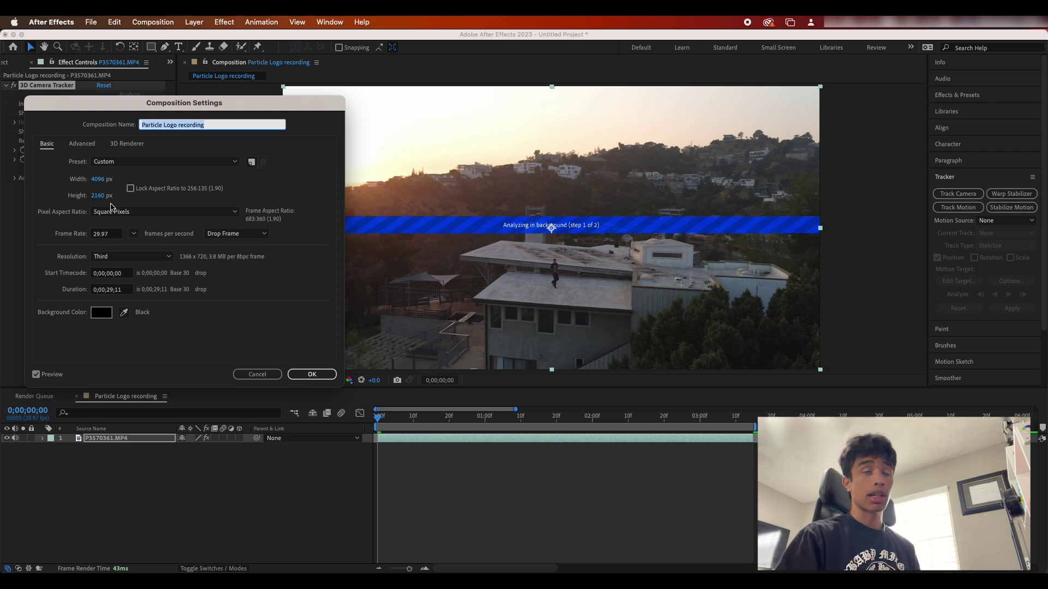
{"action": "key", "text": "Return"}
{"action": "left_click", "coordinate": [526, 304]}
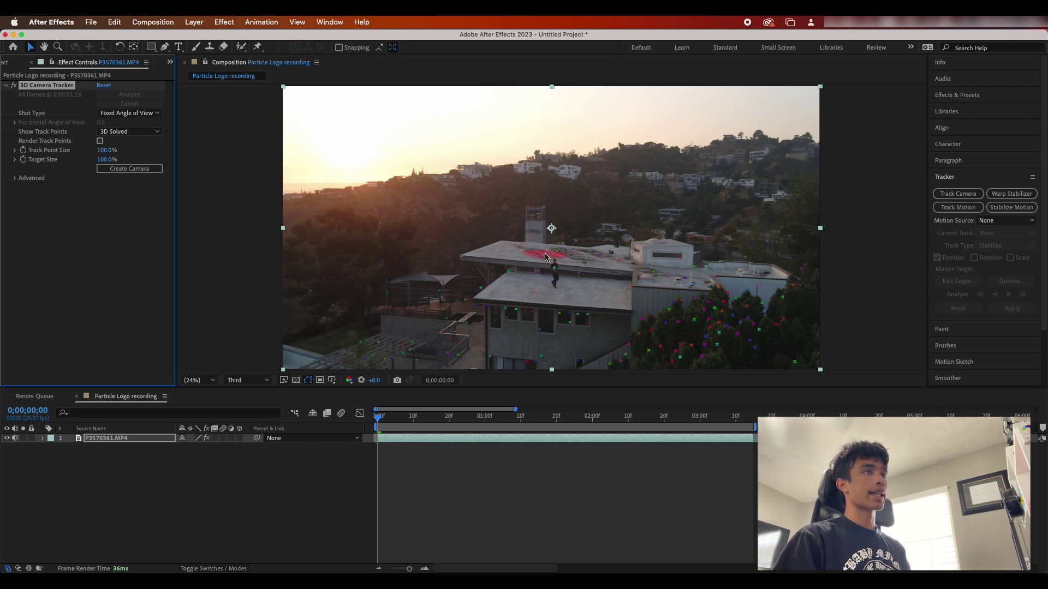
Create a solid and camera at a track target above the rooftop and preview it.
{"action": "right_click", "coordinate": [545, 257]}
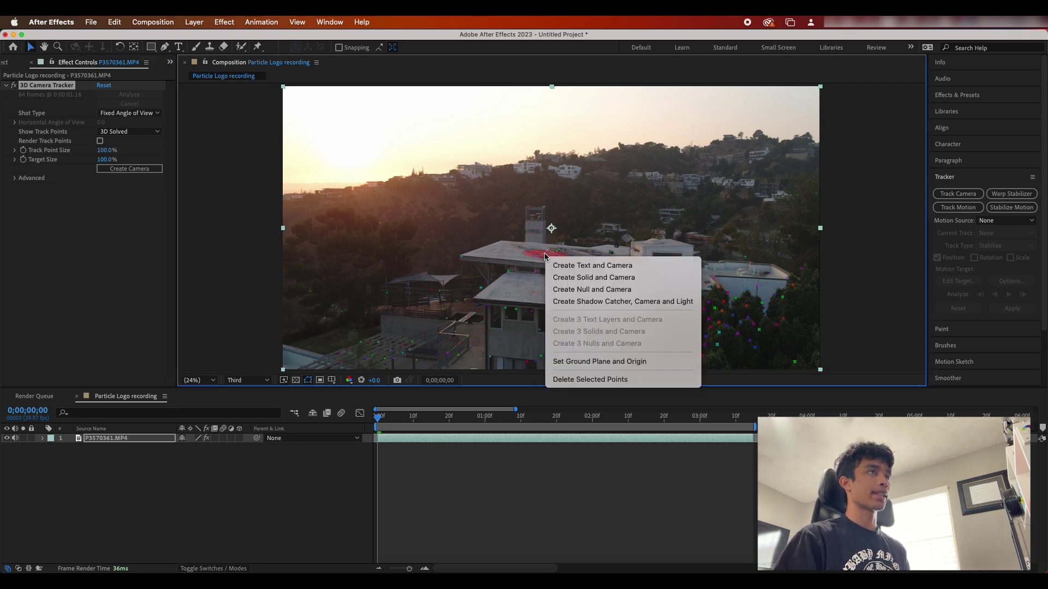
{"action": "left_click", "coordinate": [535, 246]}
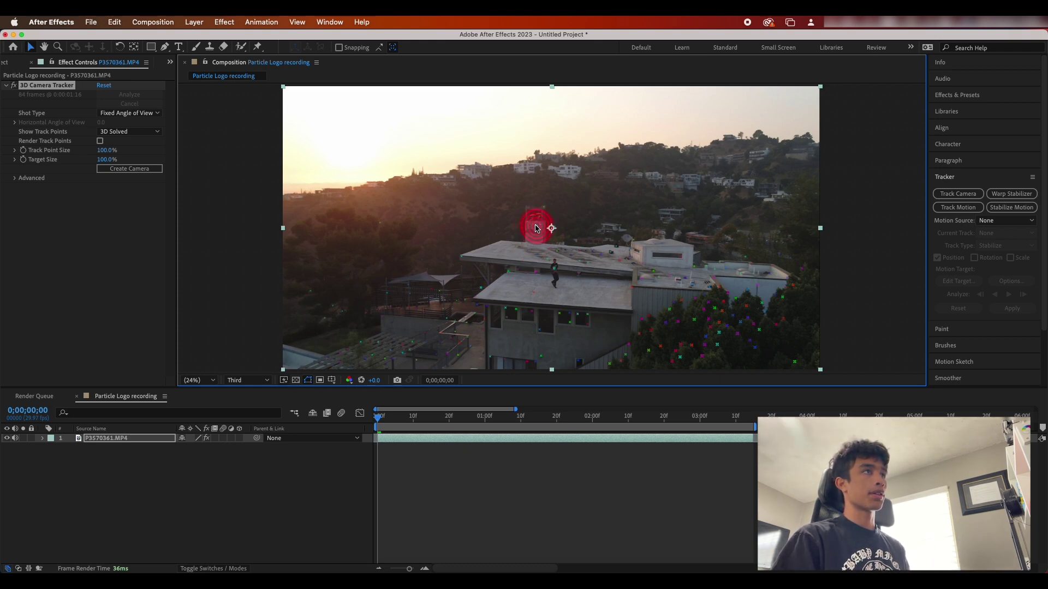
{"action": "right_click", "coordinate": [533, 230]}
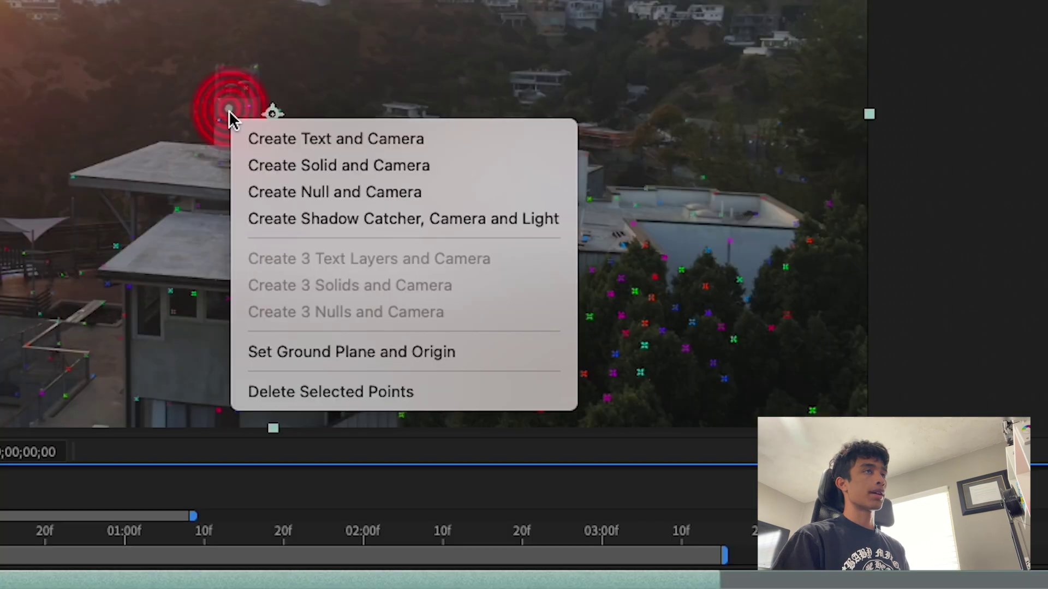
{"action": "left_click", "coordinate": [255, 164]}
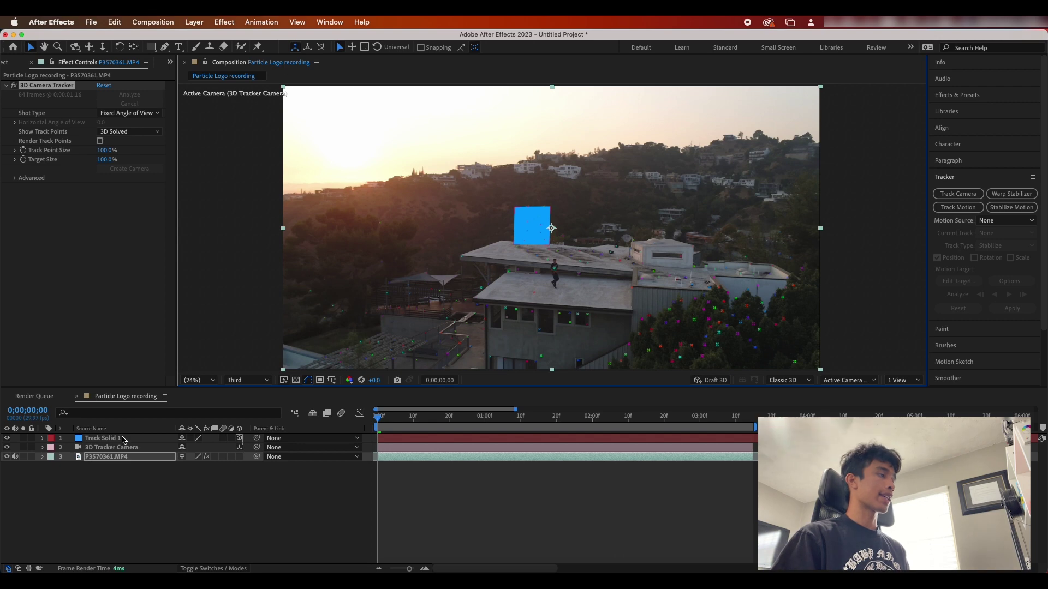
{"action": "left_click", "coordinate": [126, 447]}
{"action": "left_click", "coordinate": [134, 438]}
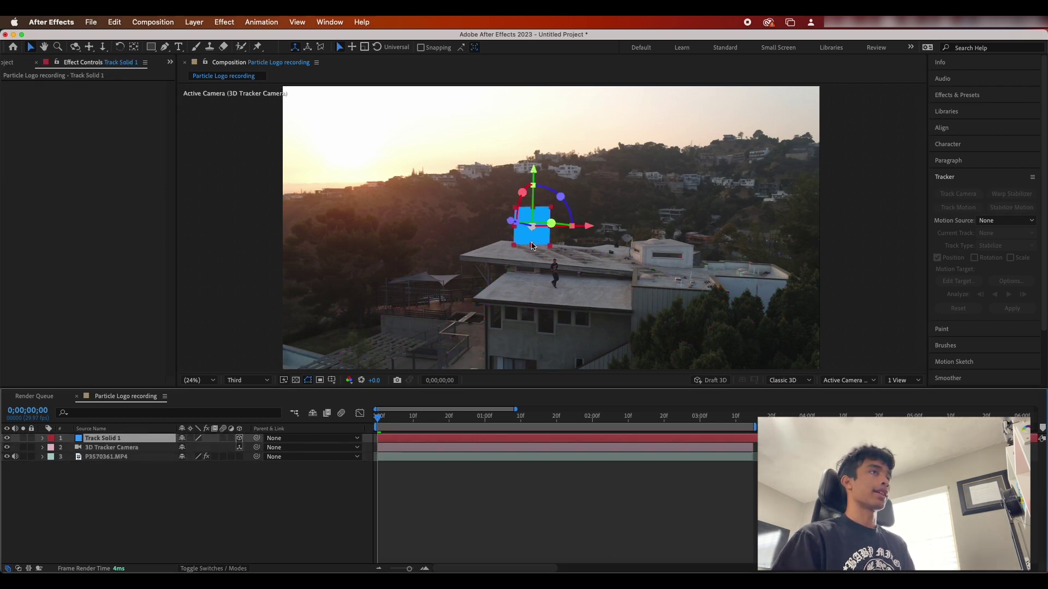
{"action": "key", "text": "space"}
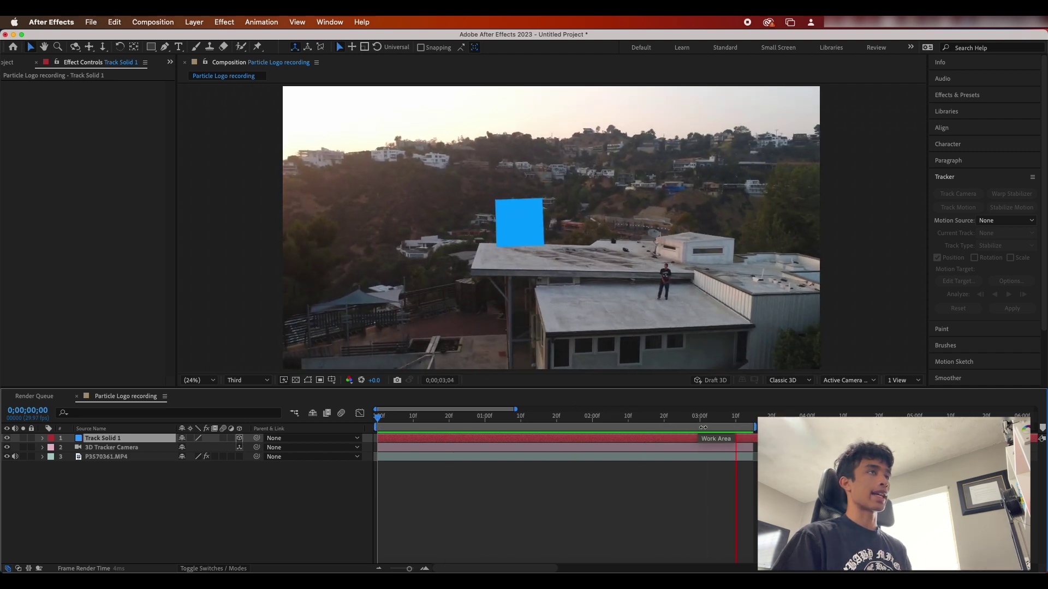
Enlarge Track Solid 1 into a large blue square and preview it.
{"action": "left_click_drag", "start_coordinate": [531, 245], "coordinate": [530, 309]}
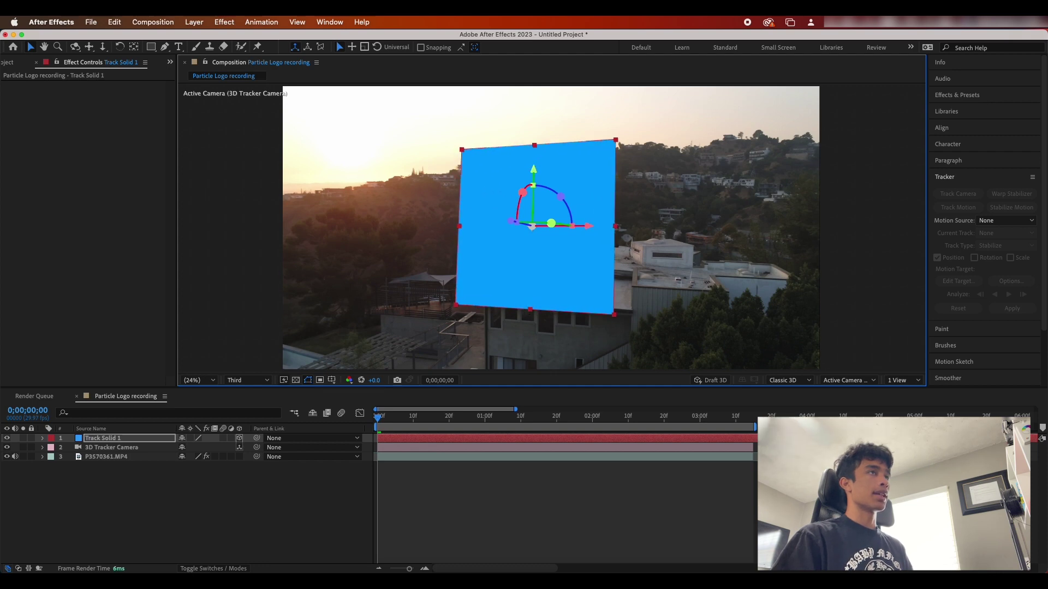
{"action": "key", "text": "space"}
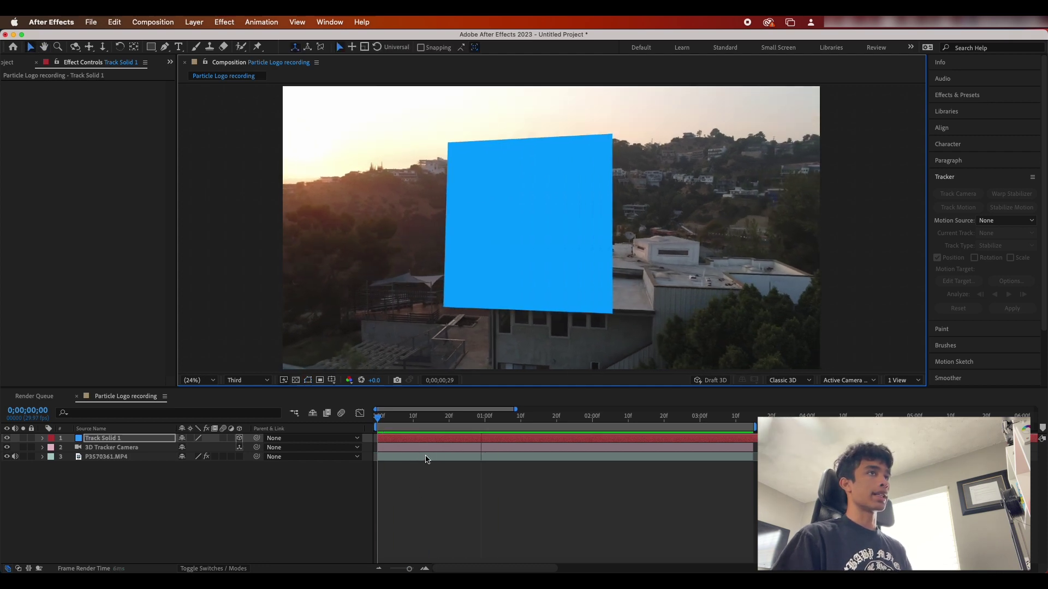
{"action": "right_click", "coordinate": [133, 439]}
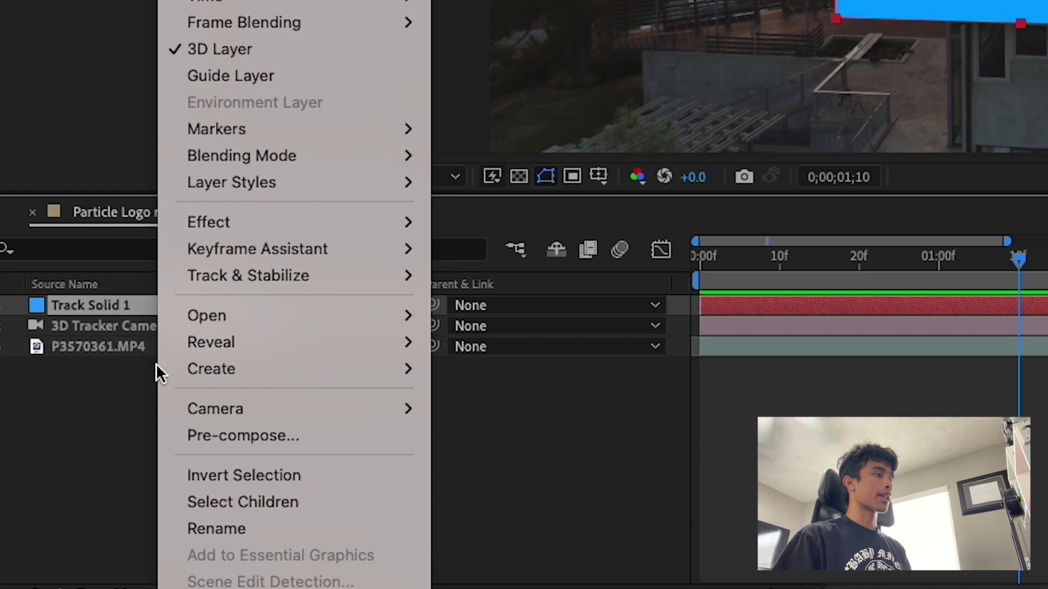
Pre-compose Track Solid 1 into a new composition named 'Logo'.
{"action": "mouse_move", "coordinate": [171, 479]}
{"action": "left_click", "coordinate": [248, 433]}
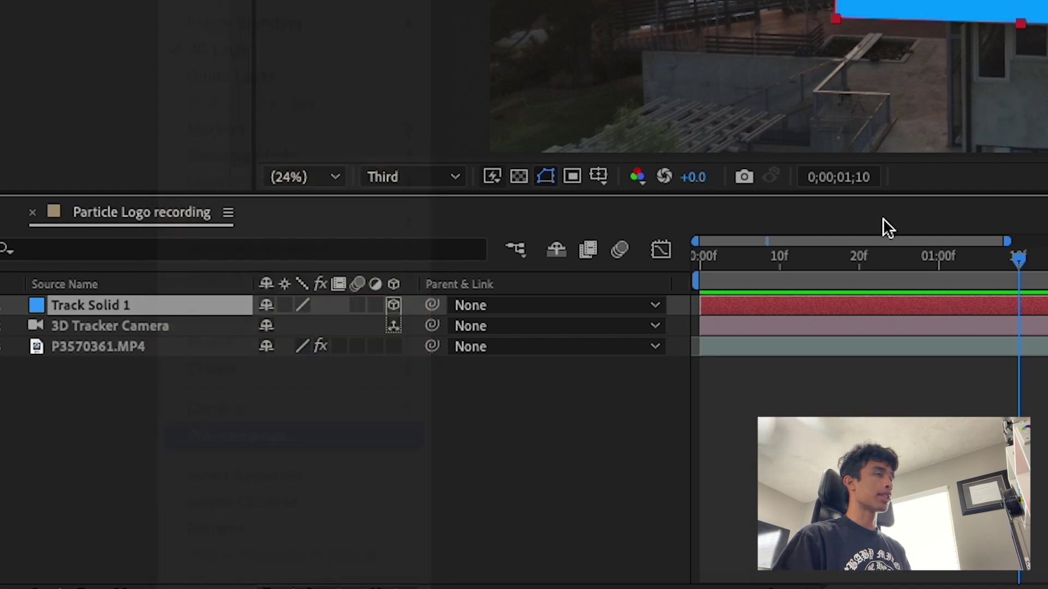
{"action": "type", "text": "Logo"}
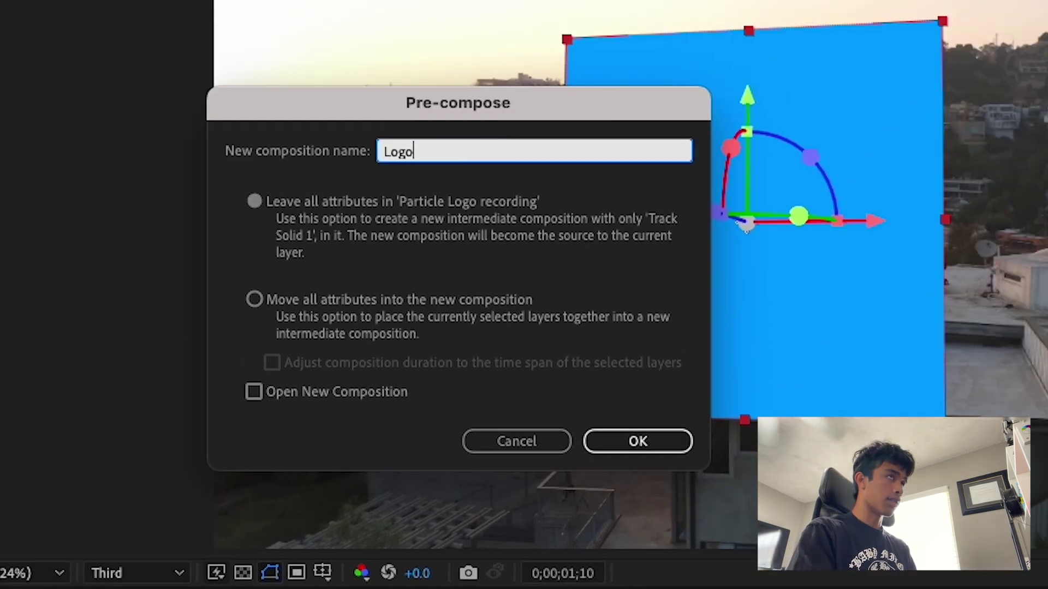
{"action": "key", "text": "Return"}
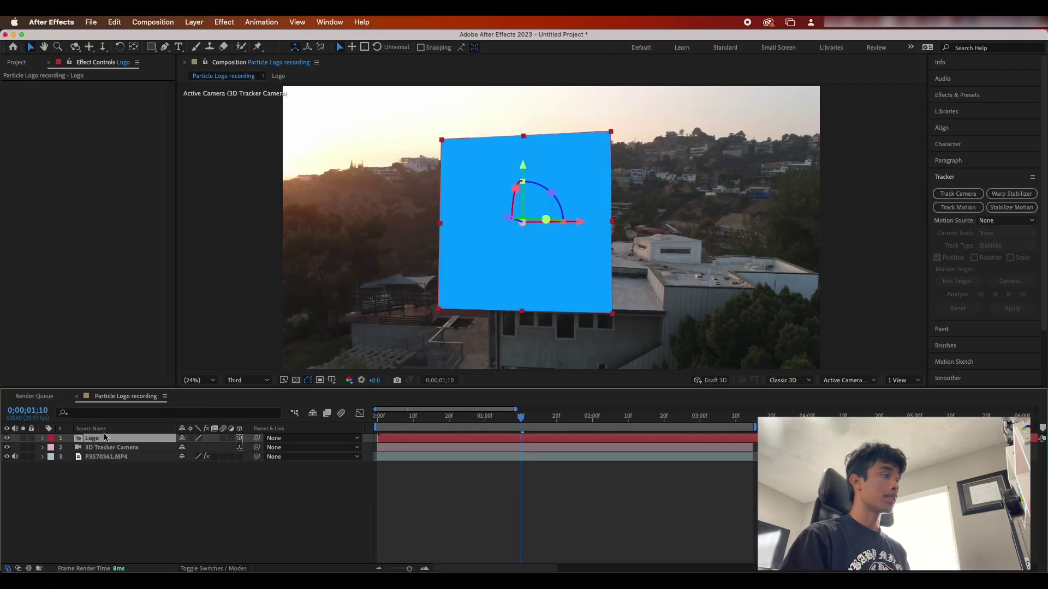
Open the Logo precomp, delete its solid layer, and show the Project panel.
{"action": "double_click", "coordinate": [105, 438]}
{"action": "left_click", "coordinate": [116, 440]}
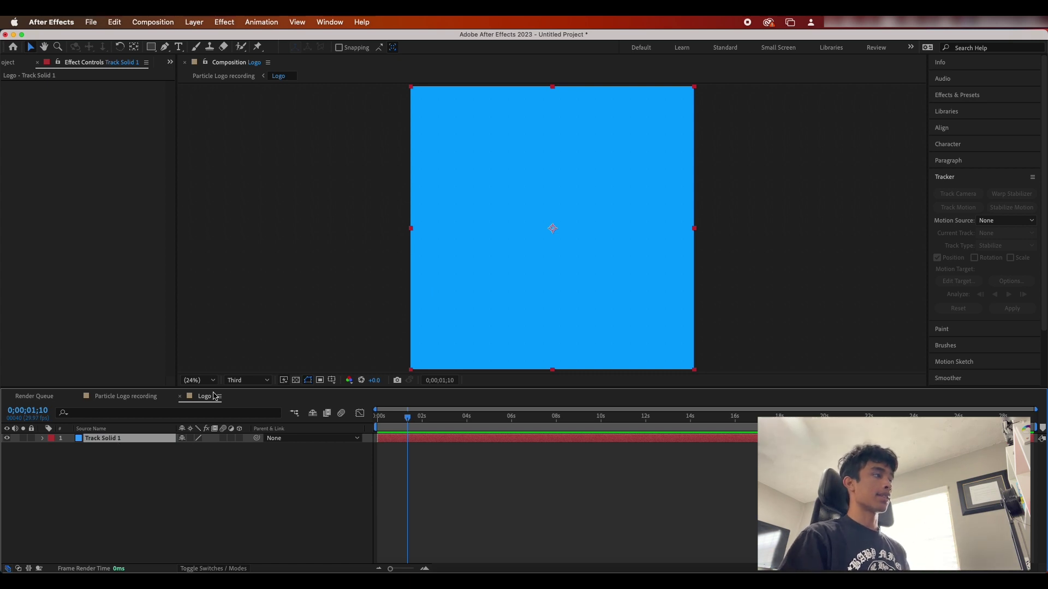
{"action": "key", "text": "Delete"}
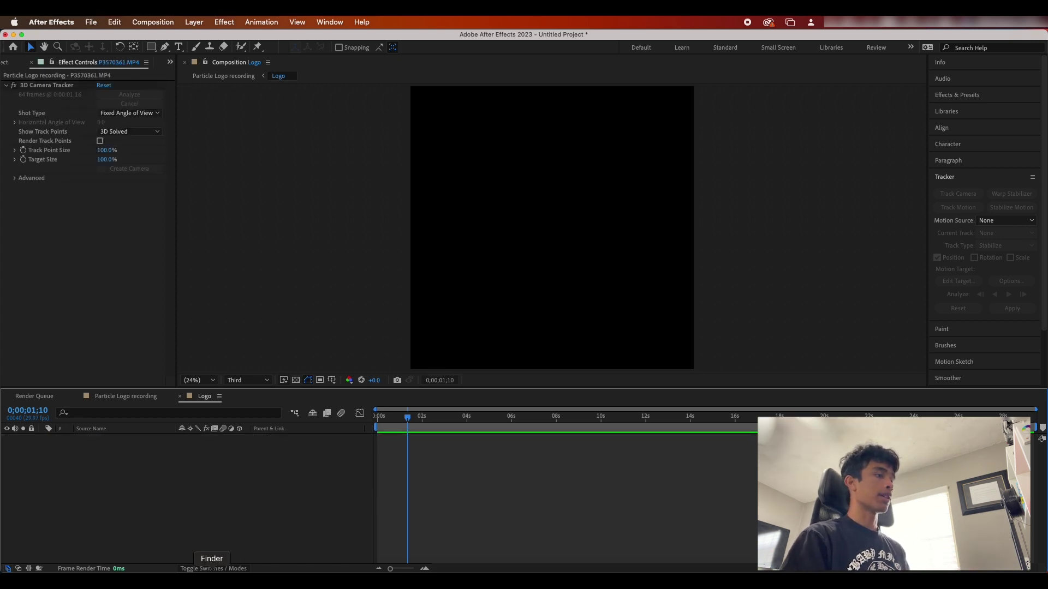
{"action": "left_click", "coordinate": [211, 570]}
{"action": "left_click", "coordinate": [16, 61]}
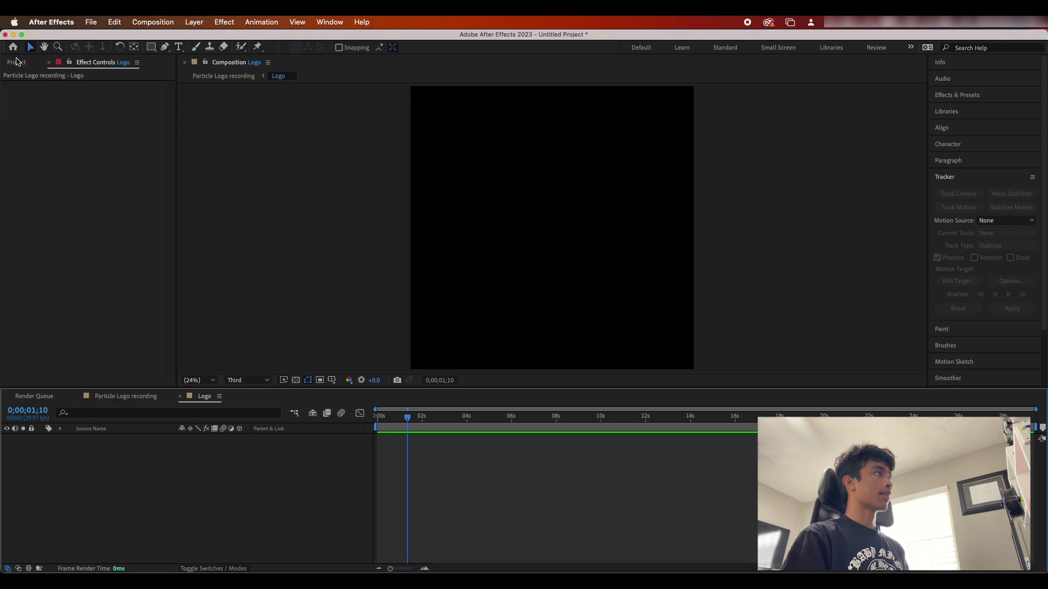
{"action": "left_click", "coordinate": [17, 62]}
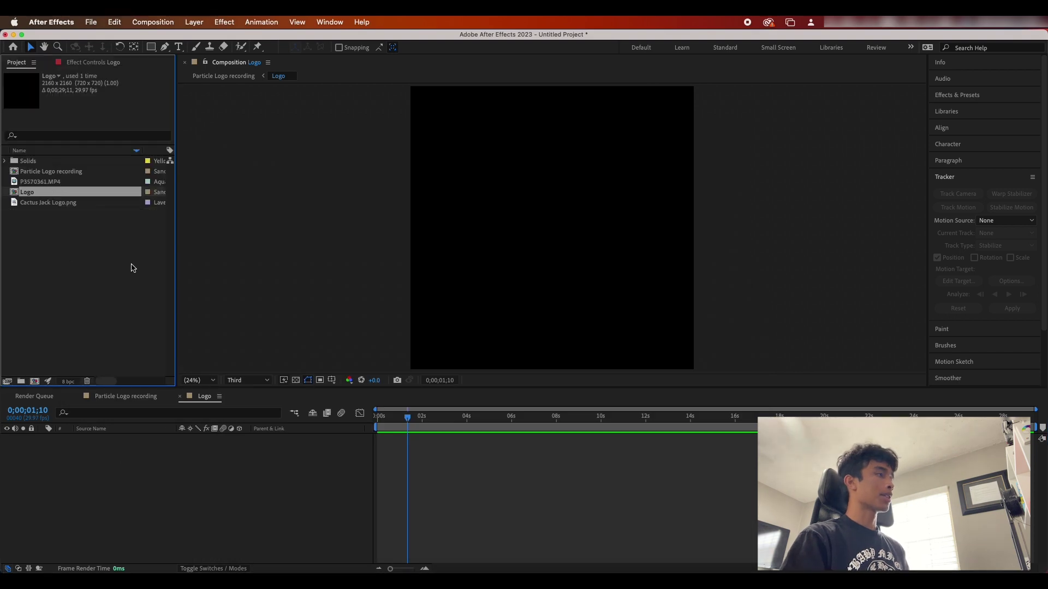
Add Cactus Jack Logo.png to the Logo comp with the transparency grid shown.
{"action": "left_click", "coordinate": [66, 202]}
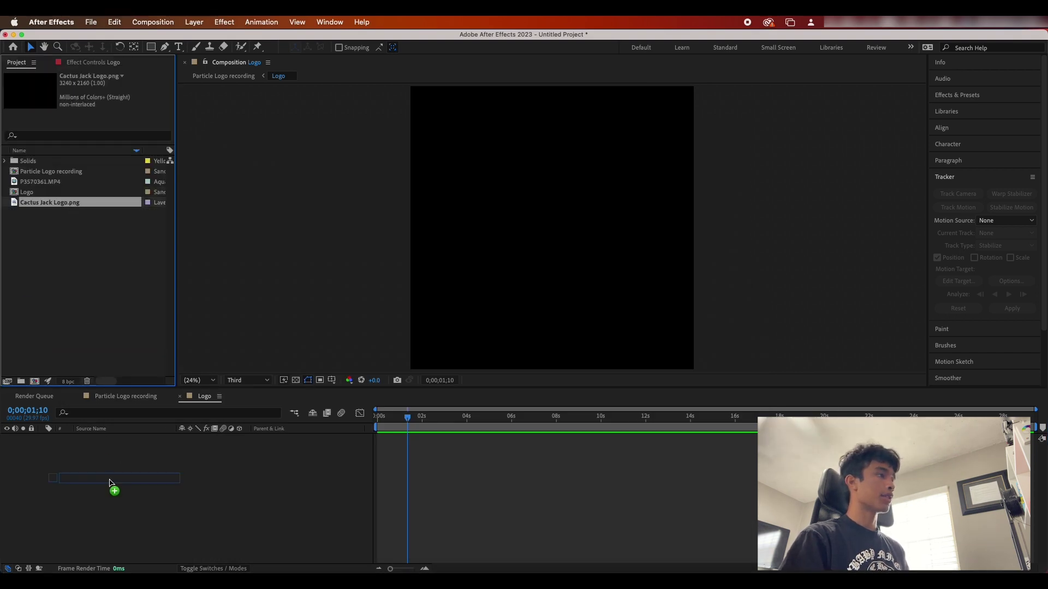
{"action": "left_click_drag", "start_coordinate": [112, 485], "coordinate": [113, 483]}
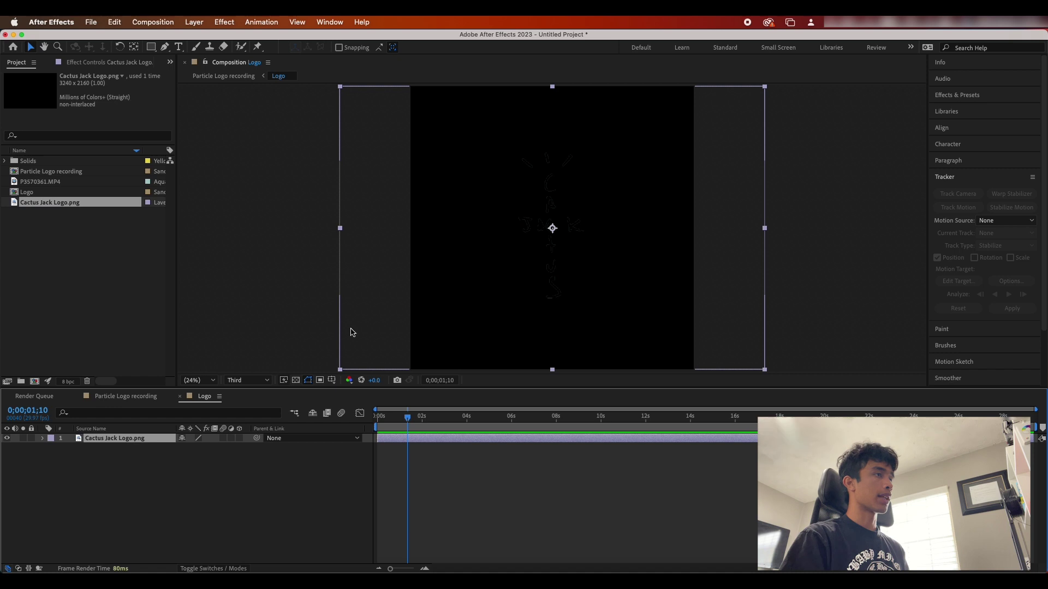
{"action": "left_click", "coordinate": [295, 380]}
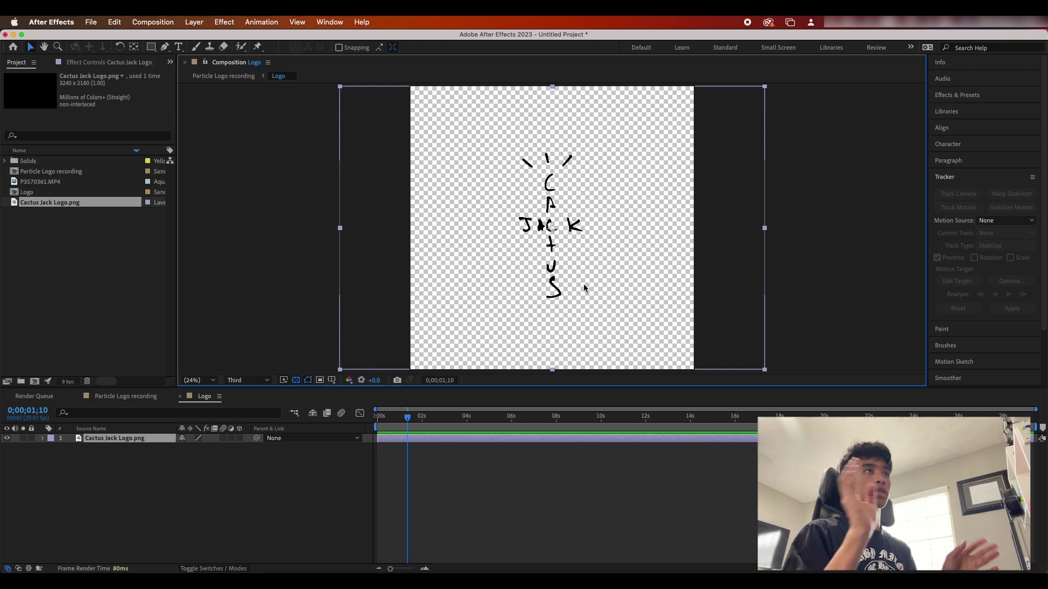
Apply CC Ball Action to the Cactus Jack Logo layer and return to frame 0.
{"action": "left_click", "coordinate": [956, 96]}
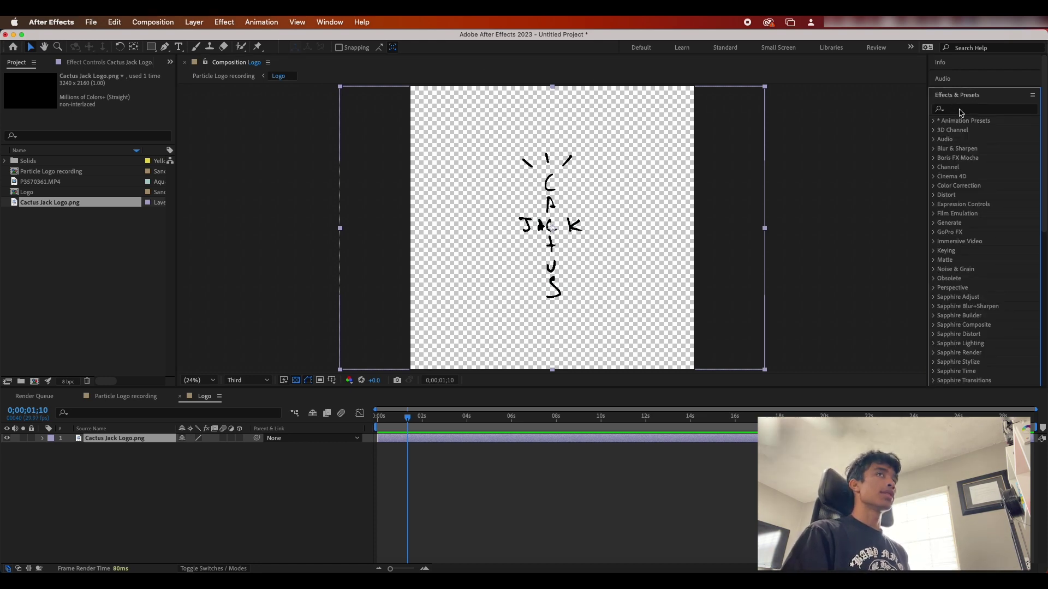
{"action": "left_click", "coordinate": [963, 106]}
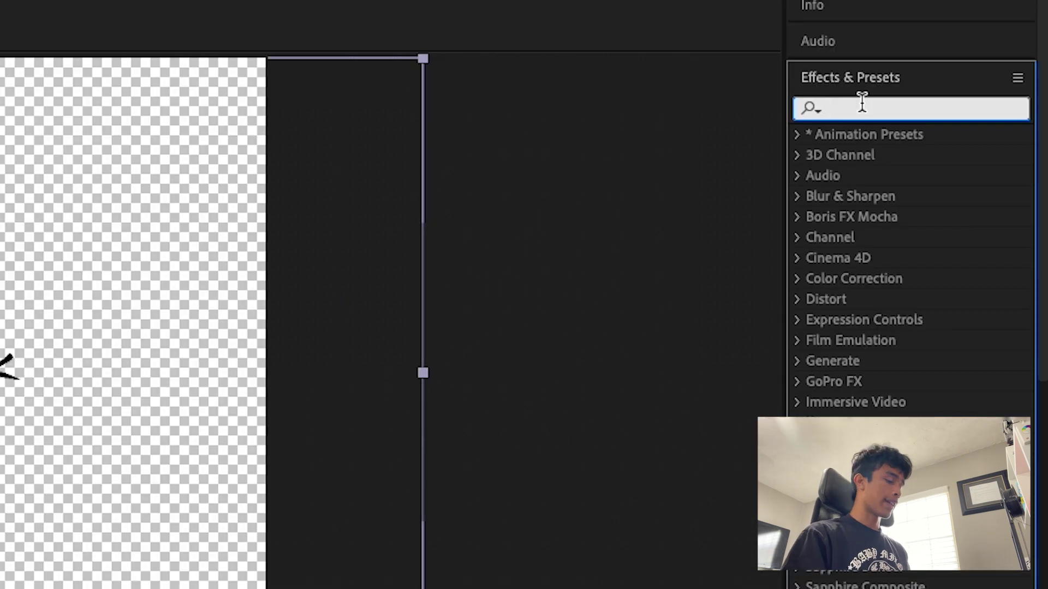
{"action": "type", "text": "ball"}
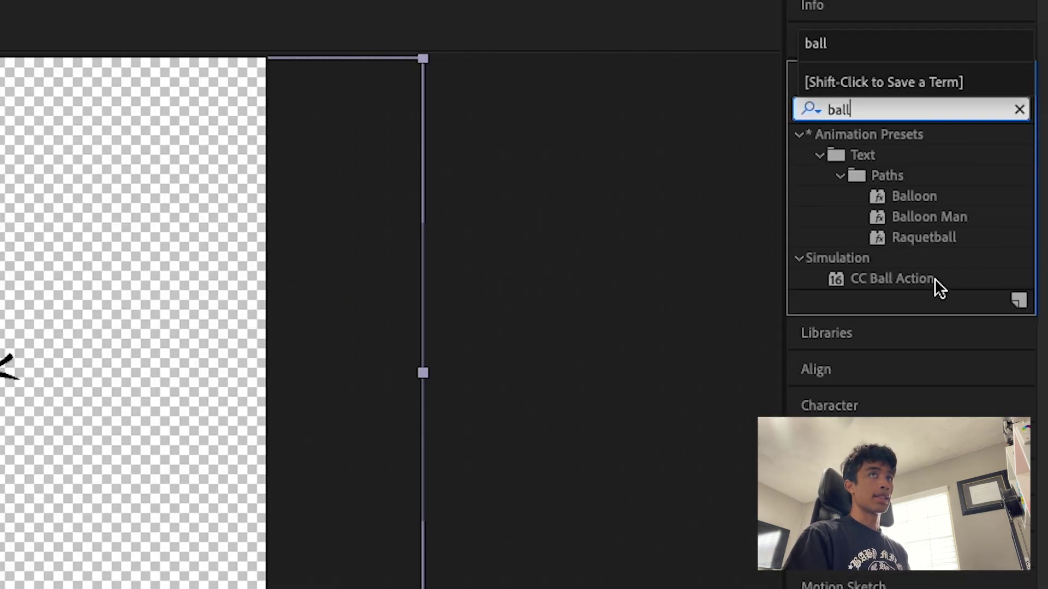
{"action": "left_click_drag", "start_coordinate": [939, 288], "coordinate": [0, 588]}
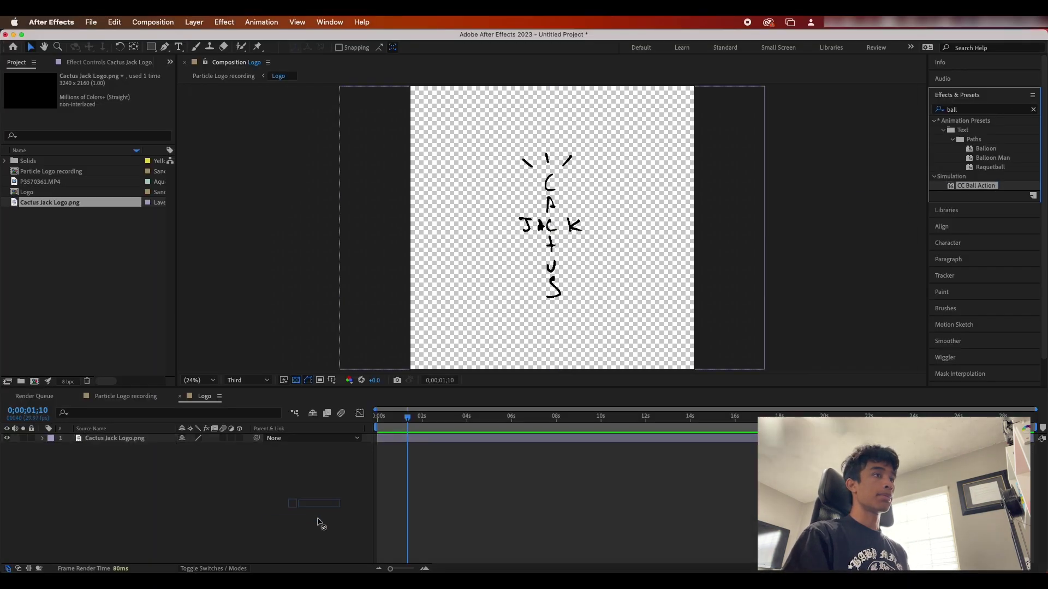
{"action": "left_click_drag", "start_coordinate": [233, 442], "coordinate": [234, 443]}
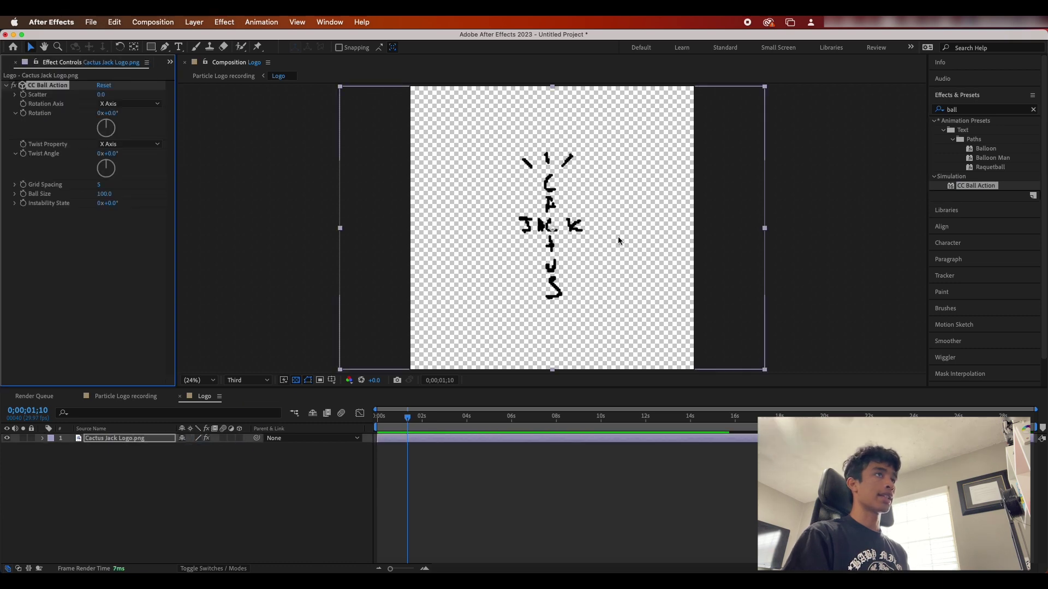
{"action": "key", "text": "Home"}
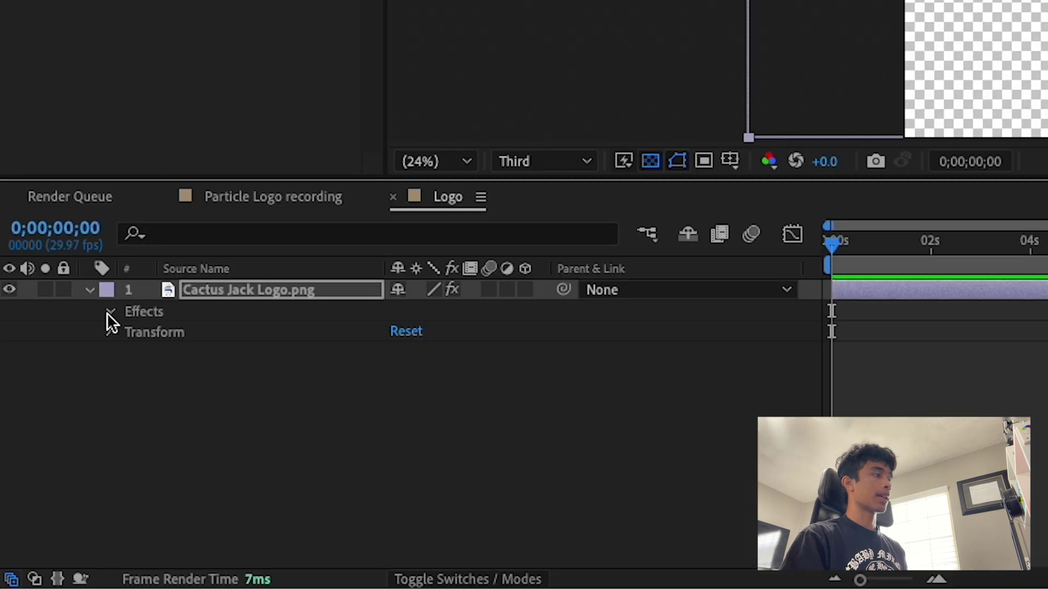
{"action": "left_click", "coordinate": [52, 449]}
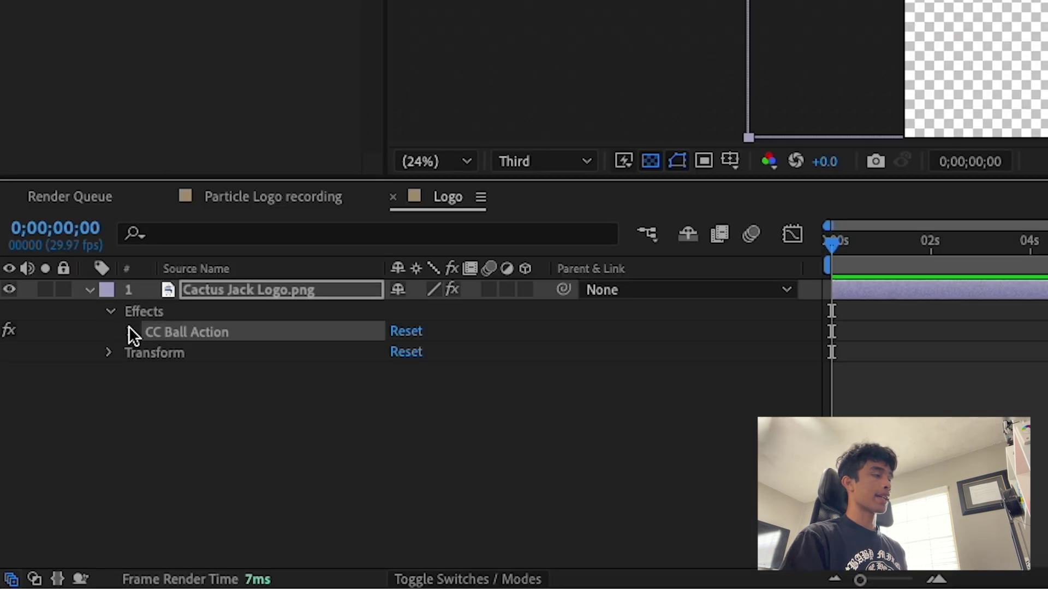
Keyframe Scatter at 0 near two seconds and 43 at the start, then preview.
{"action": "left_click", "coordinate": [131, 333]}
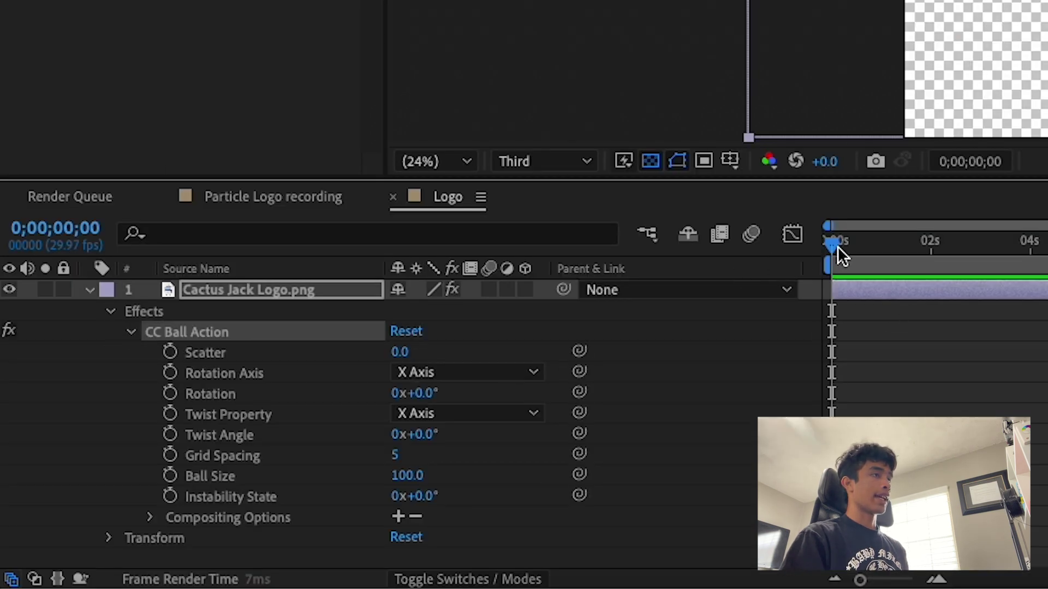
{"action": "left_click_drag", "start_coordinate": [841, 257], "coordinate": [930, 257]}
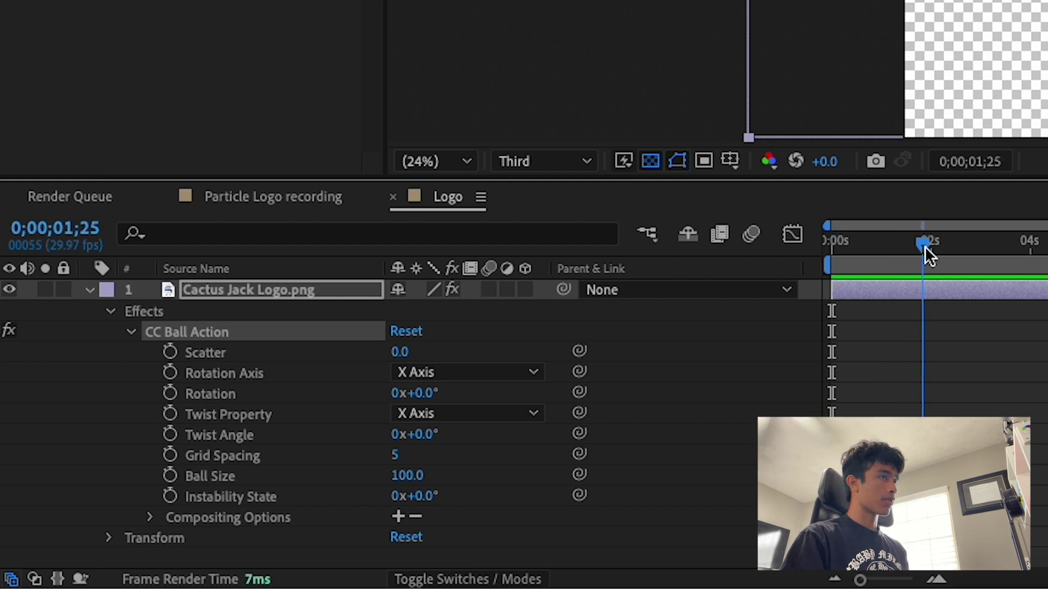
{"action": "left_click", "coordinate": [170, 352]}
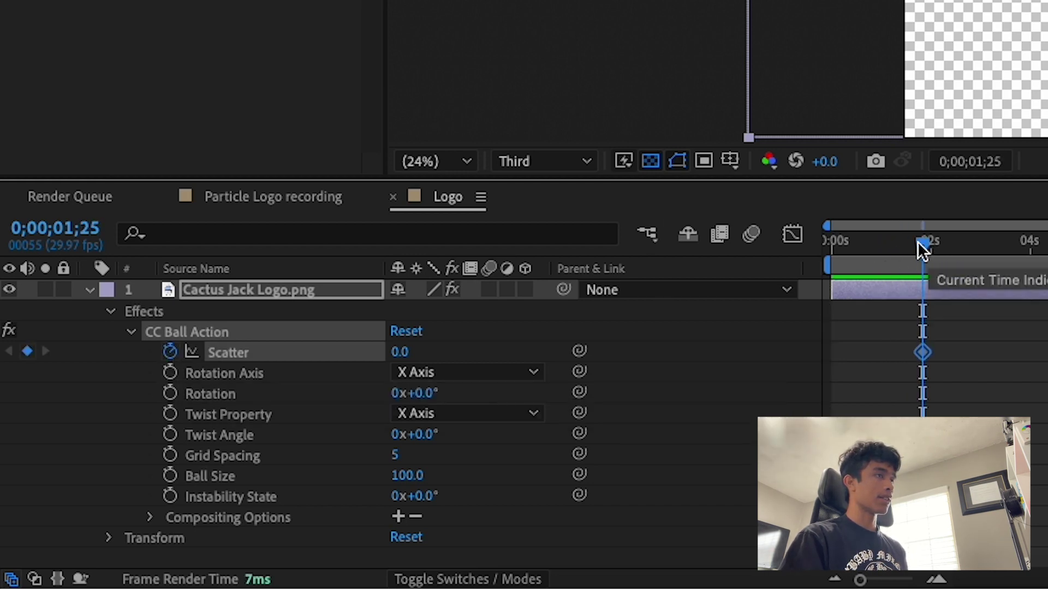
{"action": "left_click_drag", "start_coordinate": [920, 245], "coordinate": [812, 241]}
{"action": "left_click_drag", "start_coordinate": [405, 352], "coordinate": [450, 348]}
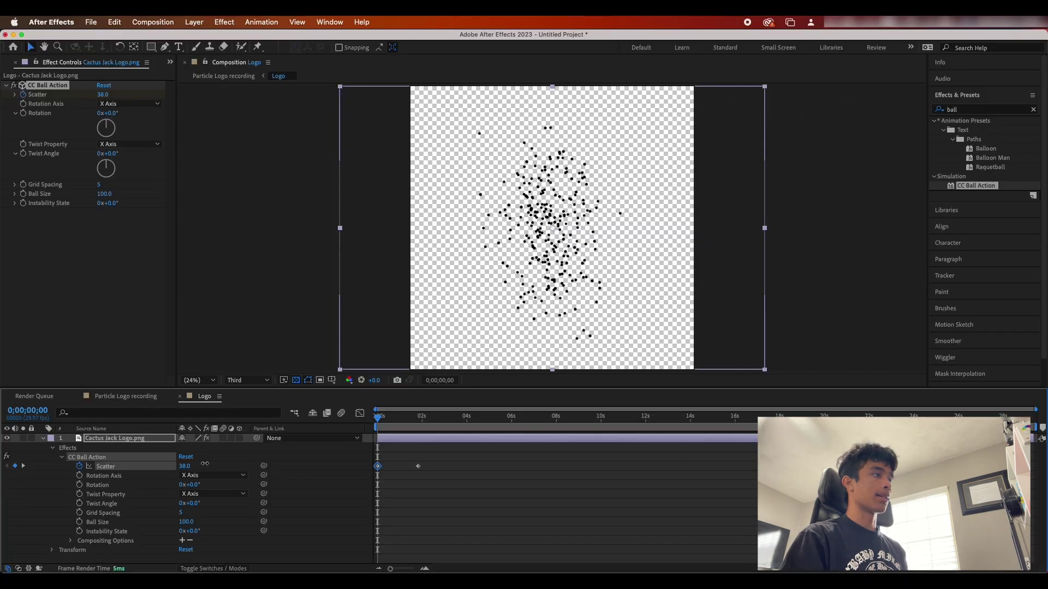
{"action": "left_click_drag", "start_coordinate": [205, 463], "coordinate": [209, 465]}
{"action": "left_click", "coordinate": [352, 498]}
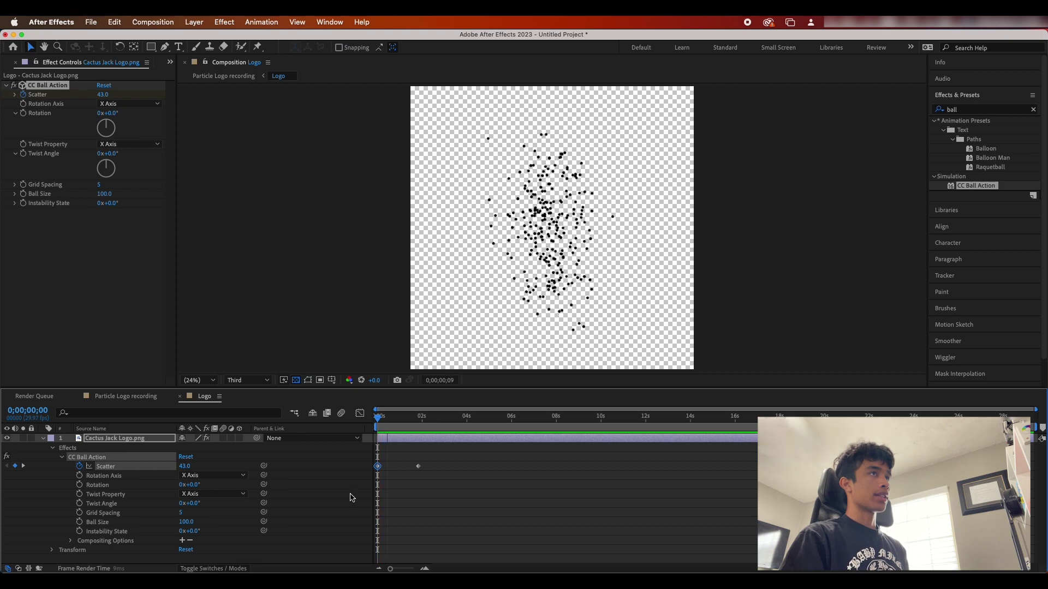
{"action": "left_click", "coordinate": [431, 438]}
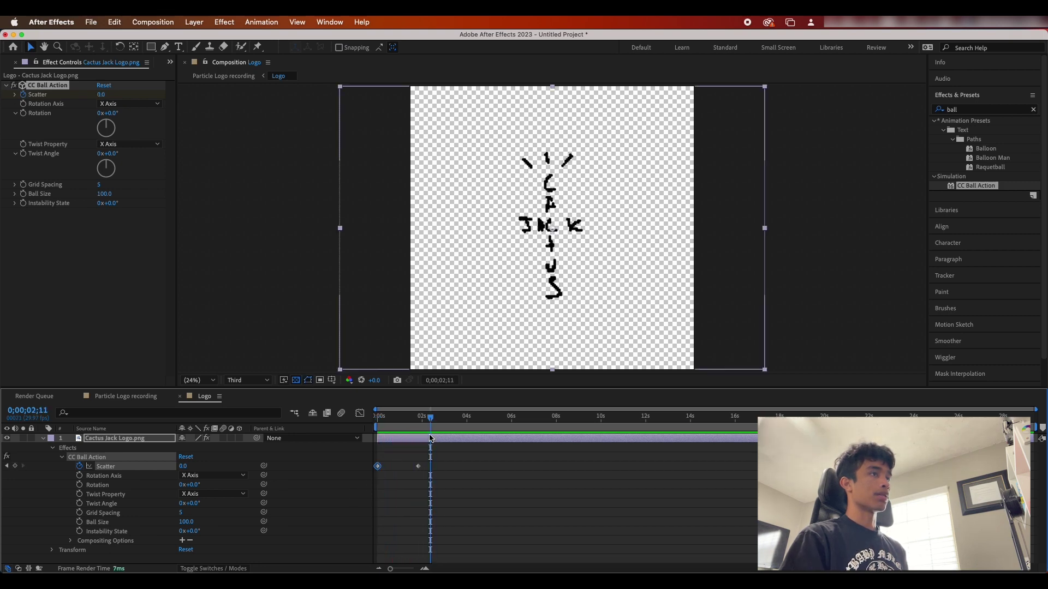
{"action": "left_click_drag", "start_coordinate": [427, 420], "coordinate": [377, 418]}
{"action": "key", "text": "space"}
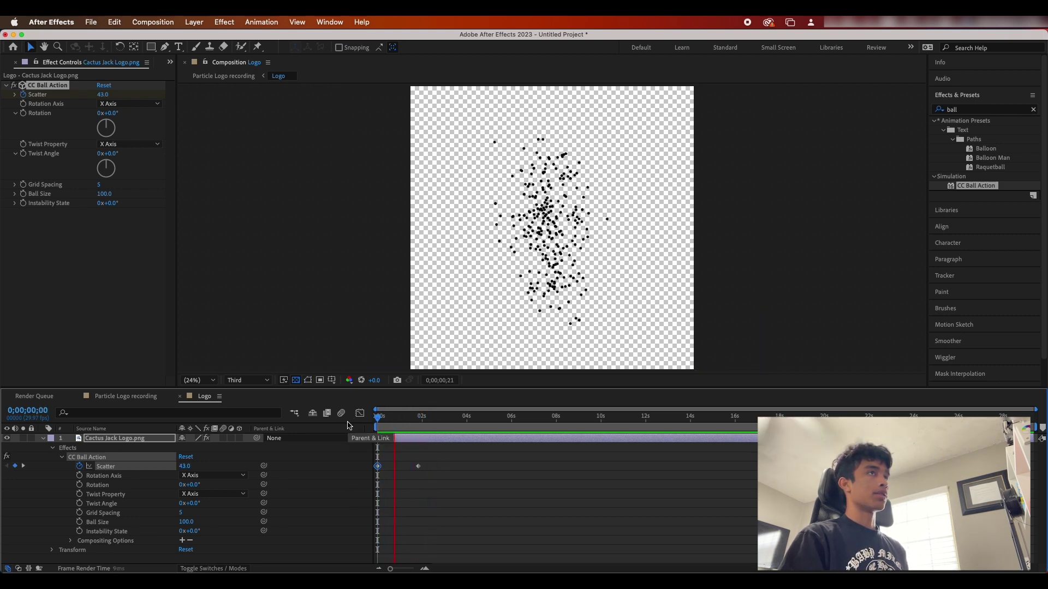
{"action": "key", "text": "space"}
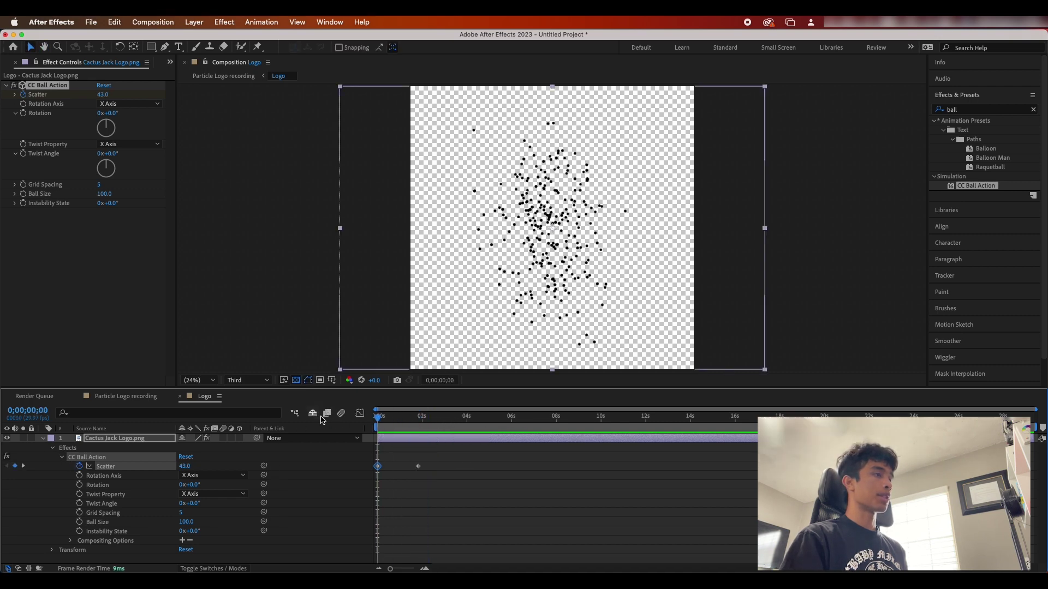
Apply Easy Ease to both Scatter keyframes and preview the result.
{"action": "left_click_drag", "start_coordinate": [428, 457], "coordinate": [367, 468]}
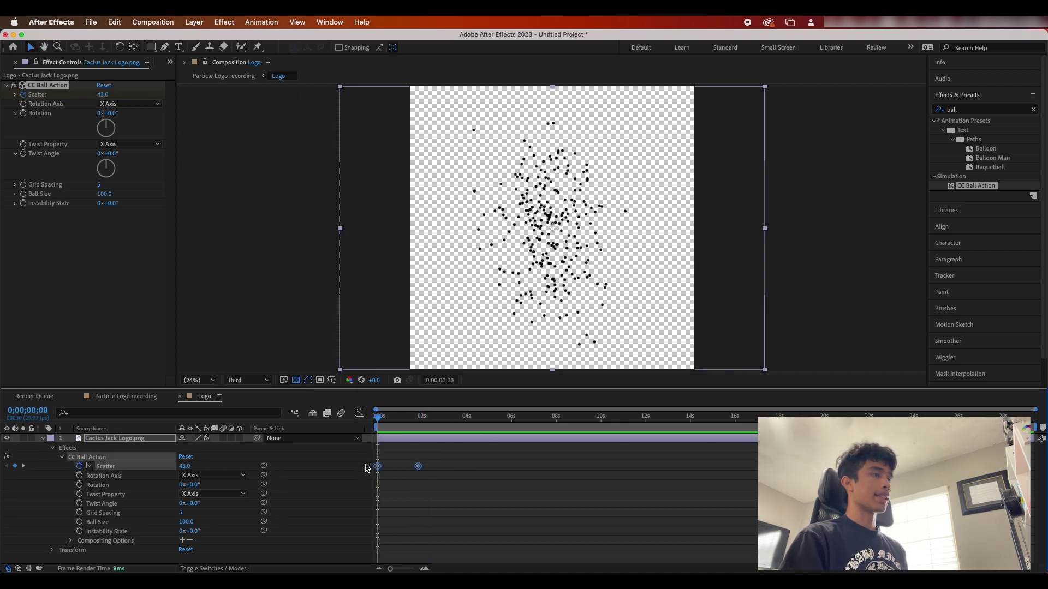
{"action": "right_click", "coordinate": [421, 468]}
{"action": "mouse_move", "coordinate": [470, 564]}
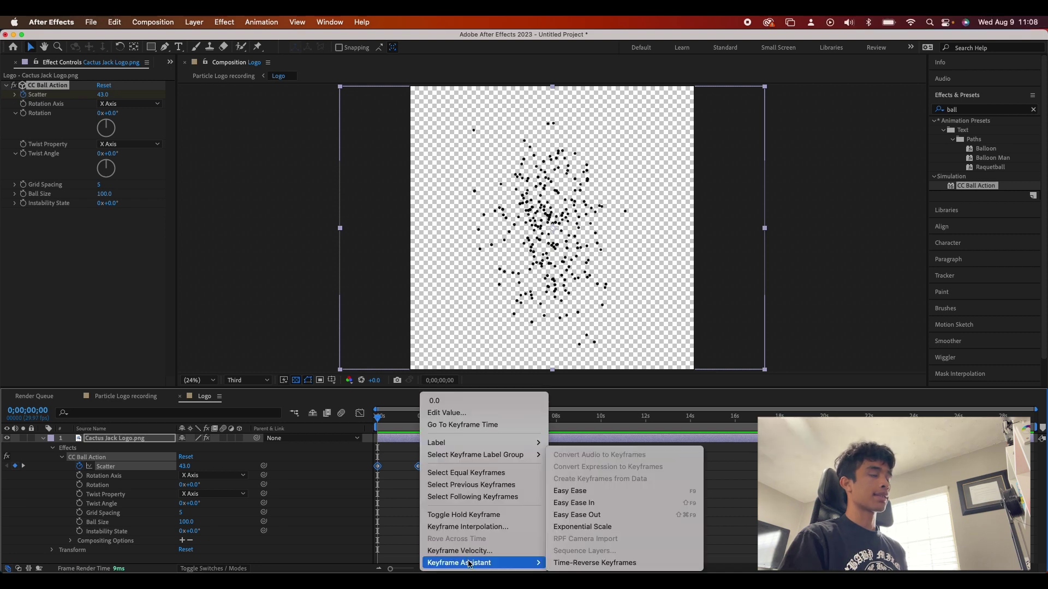
{"action": "left_click", "coordinate": [597, 491]}
{"action": "key", "text": "space"}
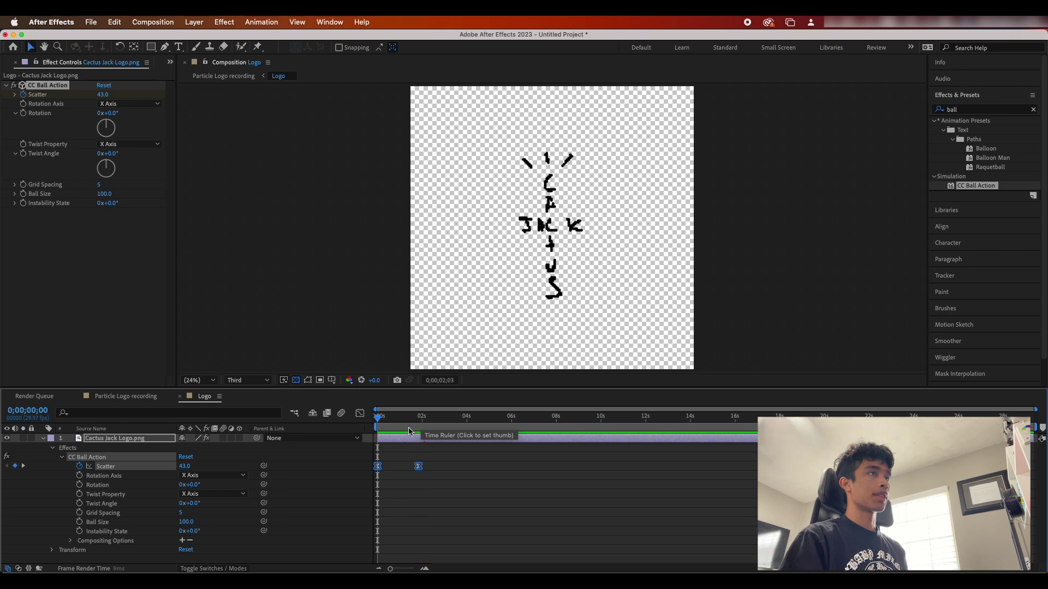
{"action": "key", "text": "space"}
Preview the eased assembly from just under one second and from 0;00;01;23.
{"action": "left_click", "coordinate": [435, 426]}
{"action": "key", "text": "space"}
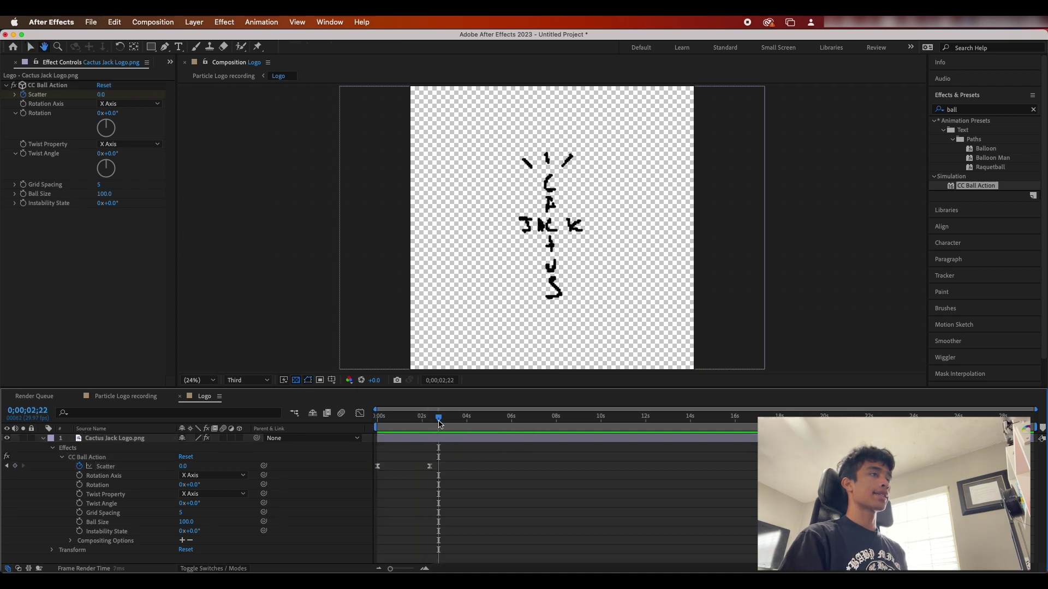
{"action": "left_click", "coordinate": [398, 424]}
{"action": "key", "text": "space"}
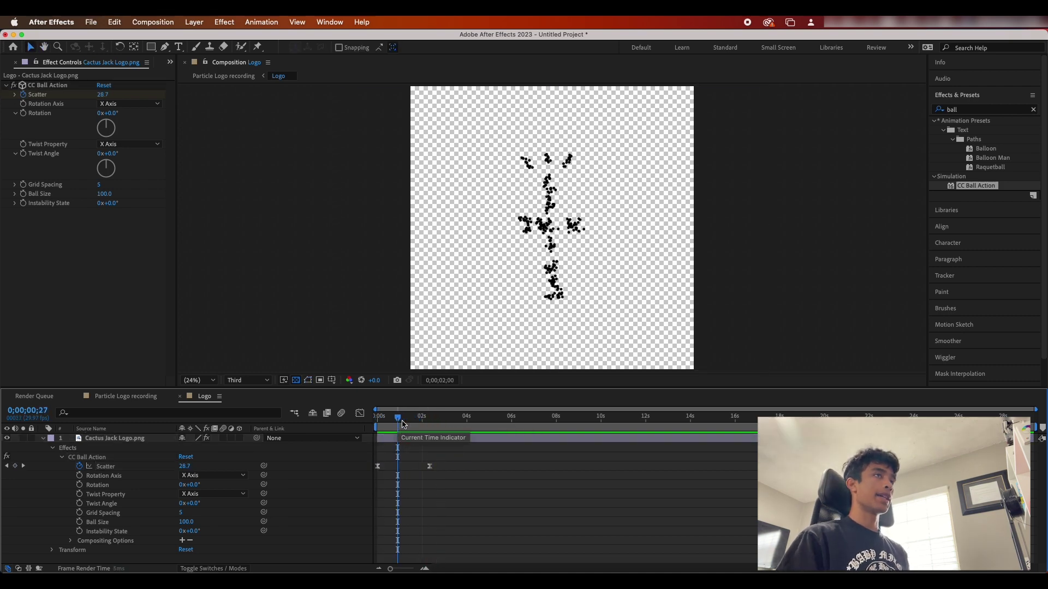
{"action": "key", "text": "space"}
{"action": "left_click_drag", "start_coordinate": [437, 424], "coordinate": [417, 424]}
{"action": "key", "text": "space"}
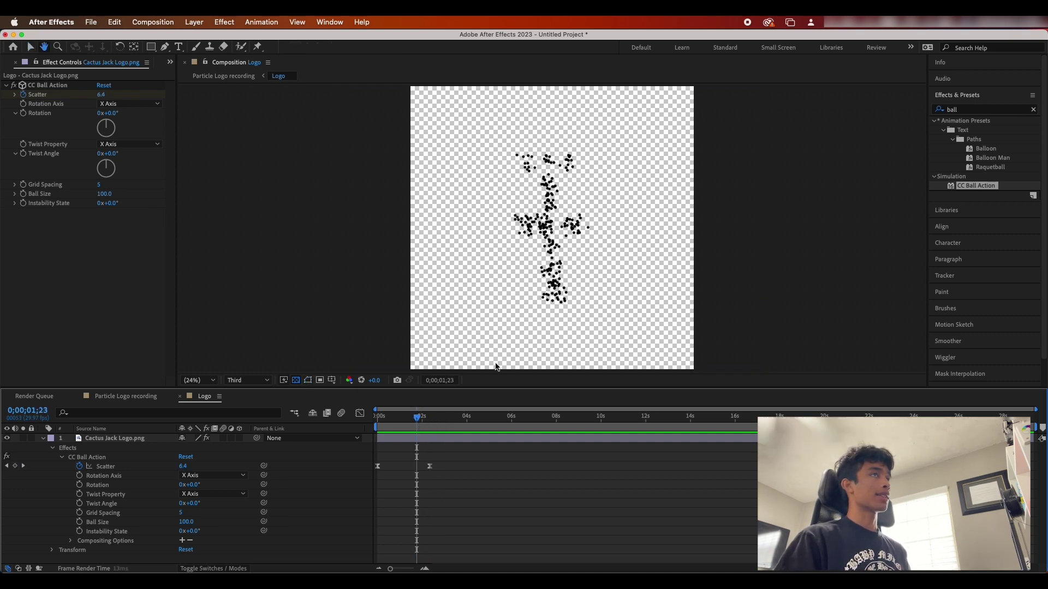
{"action": "key", "text": "space"}
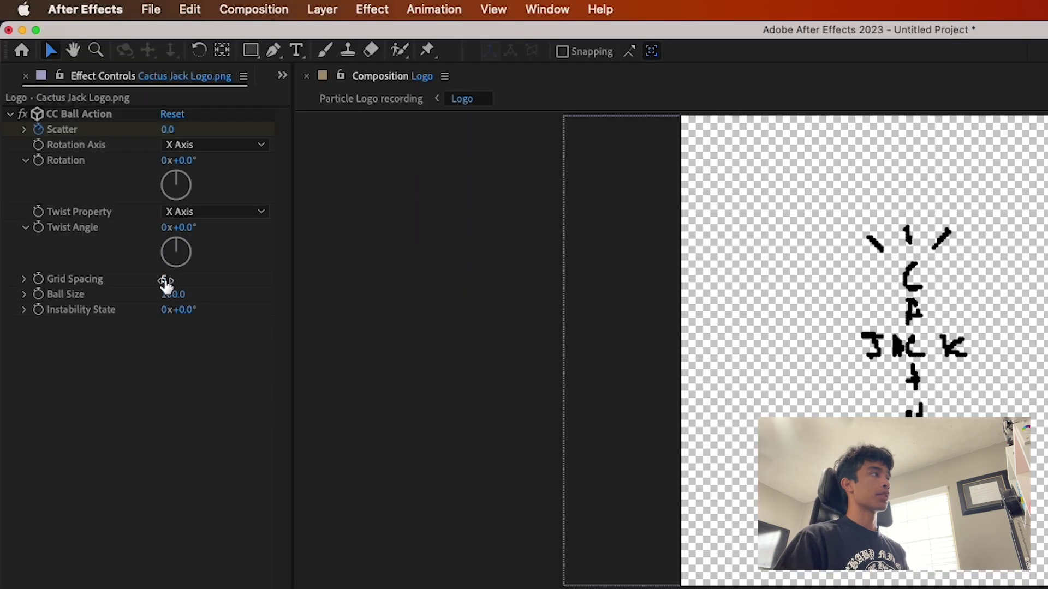
Set CC Ball Action Grid Spacing to 7 and replay the animation from the start.
{"action": "left_click_drag", "start_coordinate": [101, 185], "coordinate": [110, 184]}
{"action": "left_click_drag", "start_coordinate": [182, 277], "coordinate": [168, 280]}
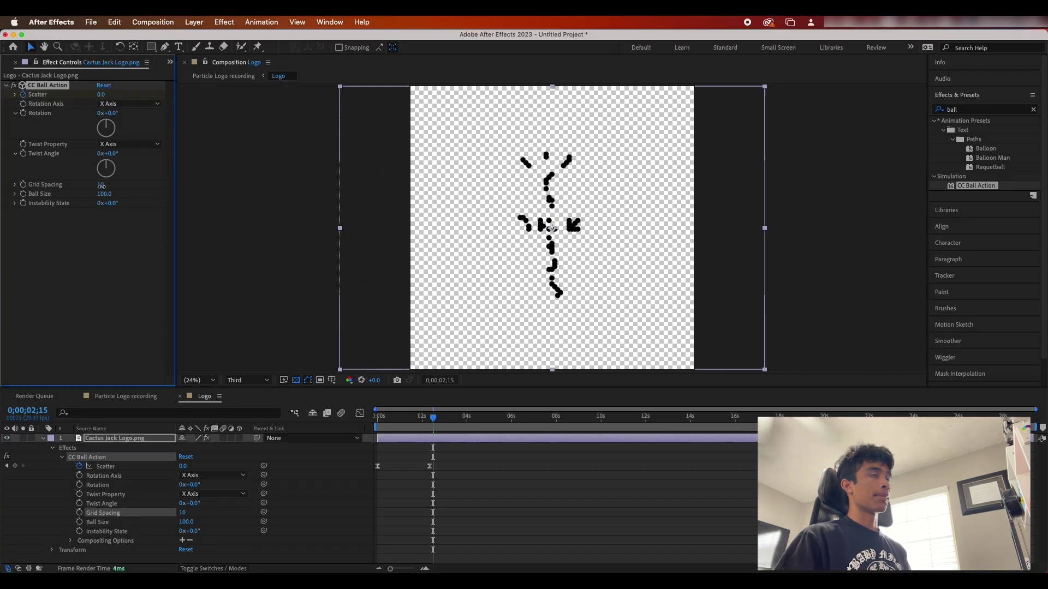
{"action": "left_click_drag", "start_coordinate": [101, 187], "coordinate": [101, 187]}
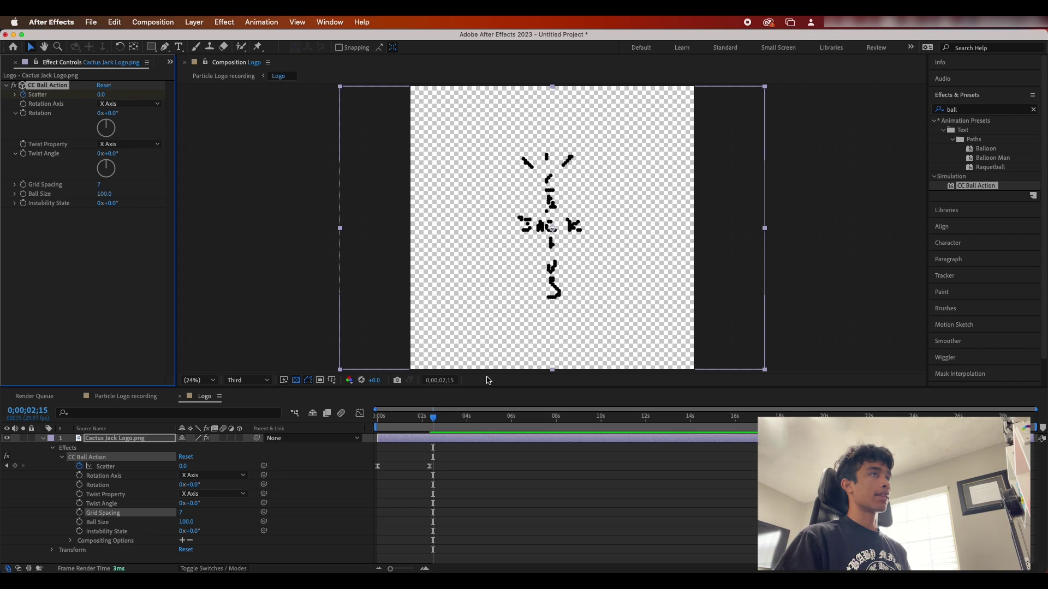
{"action": "left_click", "coordinate": [498, 446]}
{"action": "left_click_drag", "start_coordinate": [435, 420], "coordinate": [378, 418]}
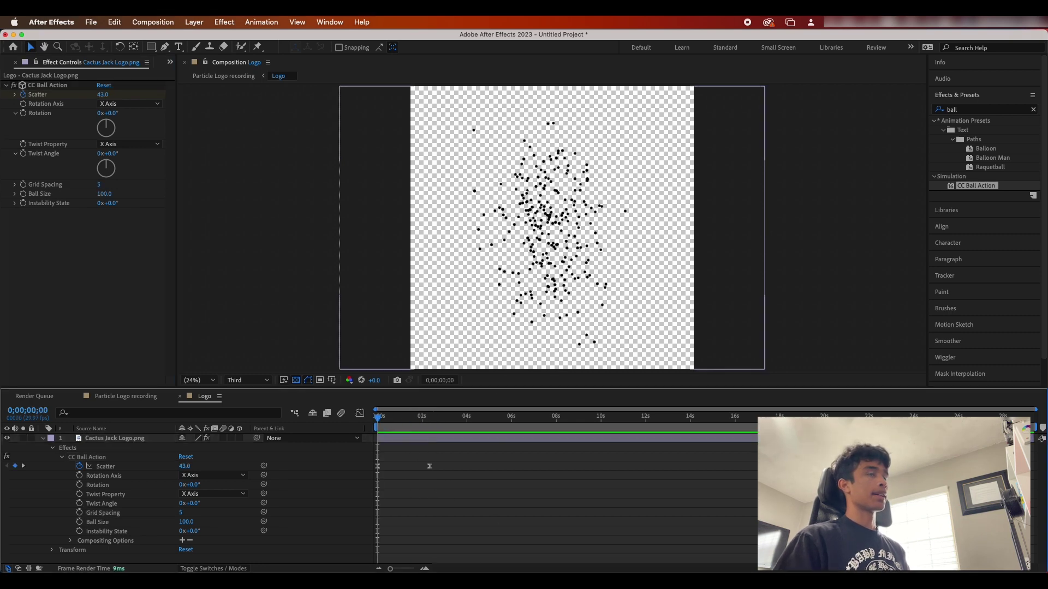
{"action": "key", "text": "space"}
Apply a Fill effect to the logo layer and set its colour to white (FFFFFF).
{"action": "left_click", "coordinate": [966, 112]}
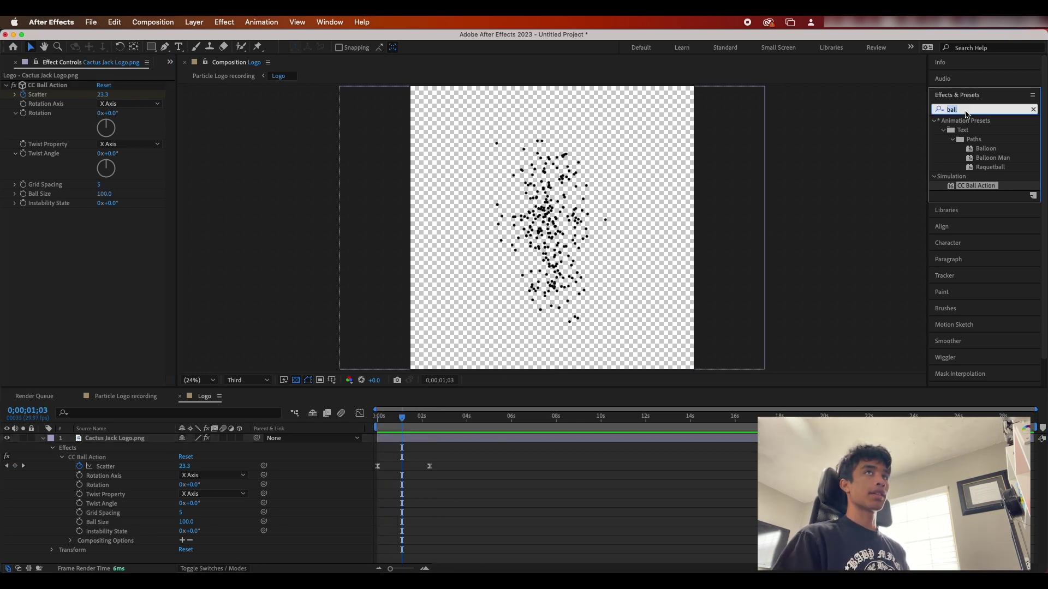
{"action": "type", "text": "fill"}
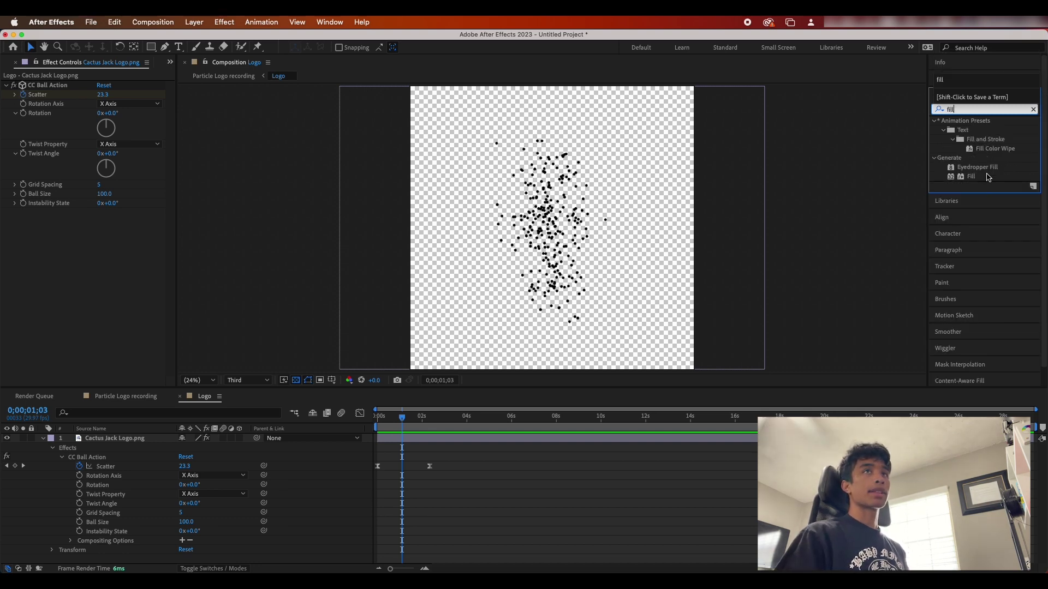
{"action": "left_click_drag", "start_coordinate": [988, 176], "coordinate": [129, 441]}
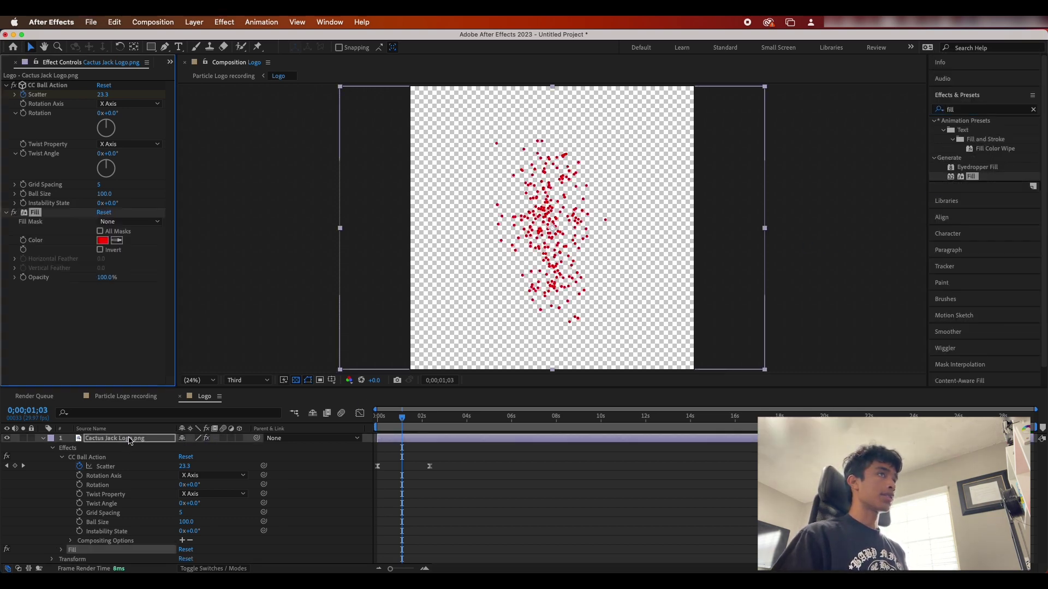
{"action": "left_click", "coordinate": [102, 240]}
{"action": "left_click", "coordinate": [224, 245]}
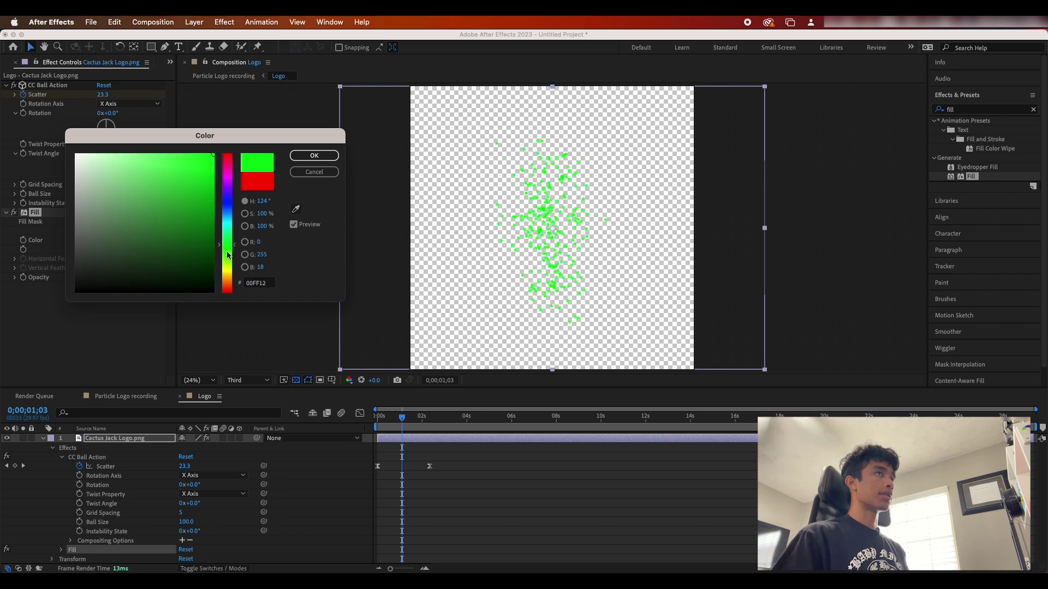
{"action": "left_click", "coordinate": [228, 255]}
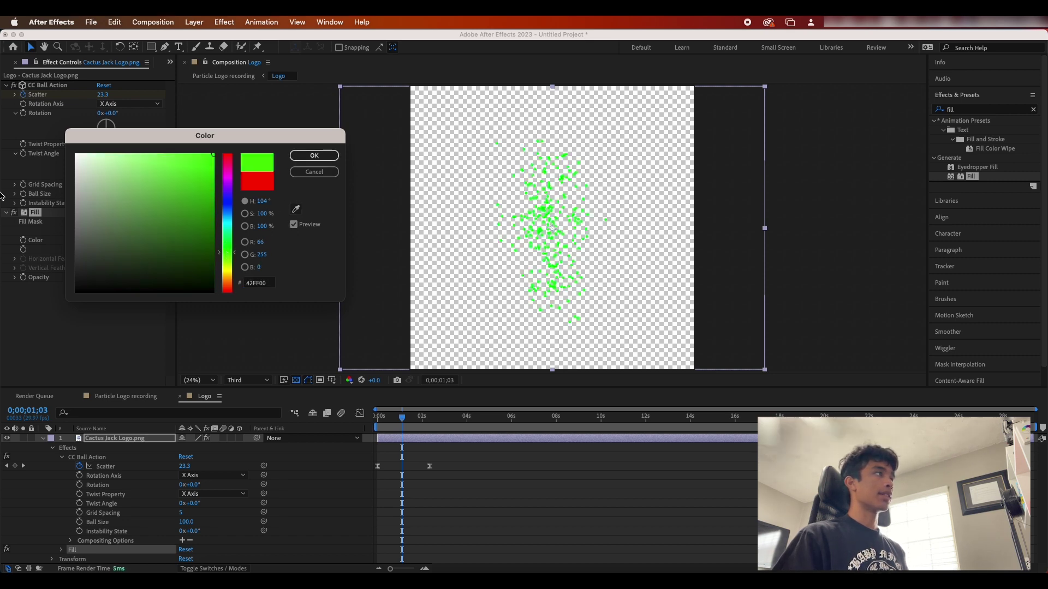
{"action": "left_click_drag", "start_coordinate": [101, 187], "coordinate": [41, 142]}
{"action": "left_click", "coordinate": [315, 156]}
Apply a Glow effect to the Cactus Jack Logo layer.
{"action": "left_click", "coordinate": [977, 109]}
{"action": "type", "text": "glow"}
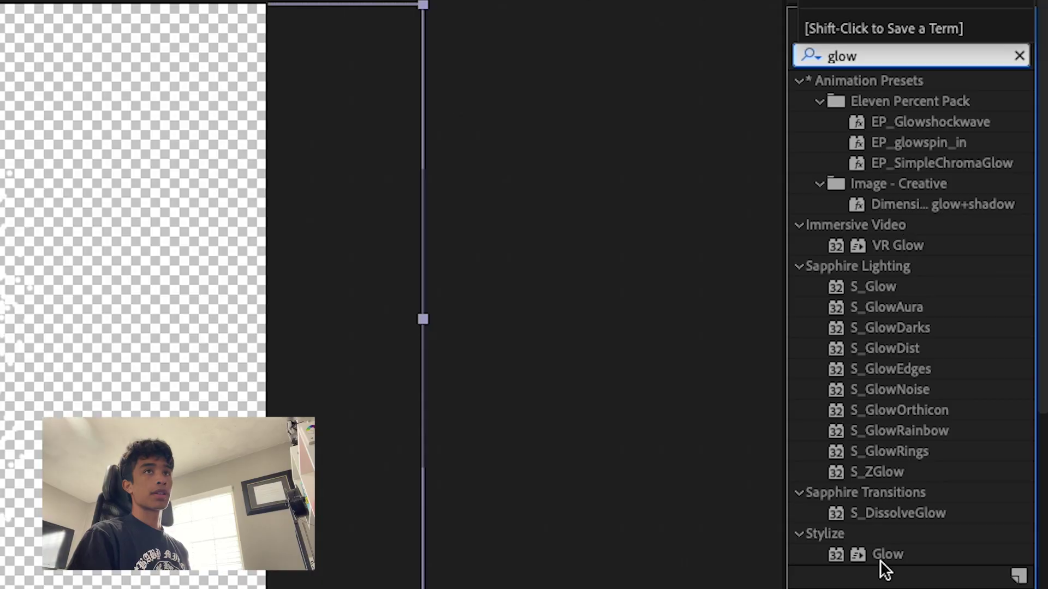
{"action": "left_click_drag", "start_coordinate": [974, 334], "coordinate": [590, 251]}
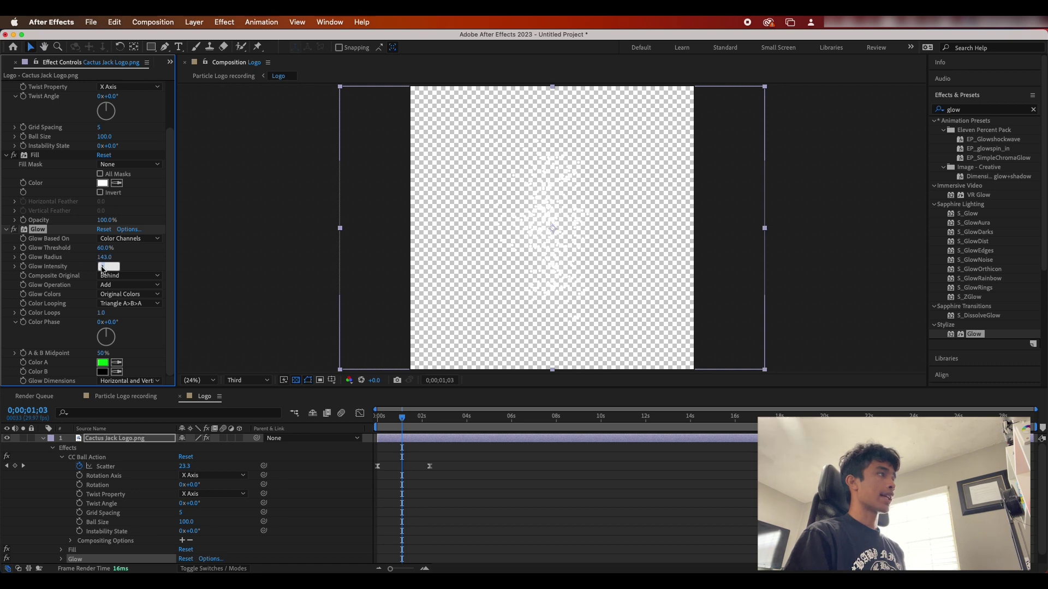
Change the Fill colour to pale green BBFF95 and stop on the assembled logo.
{"action": "left_click", "coordinate": [103, 183]}
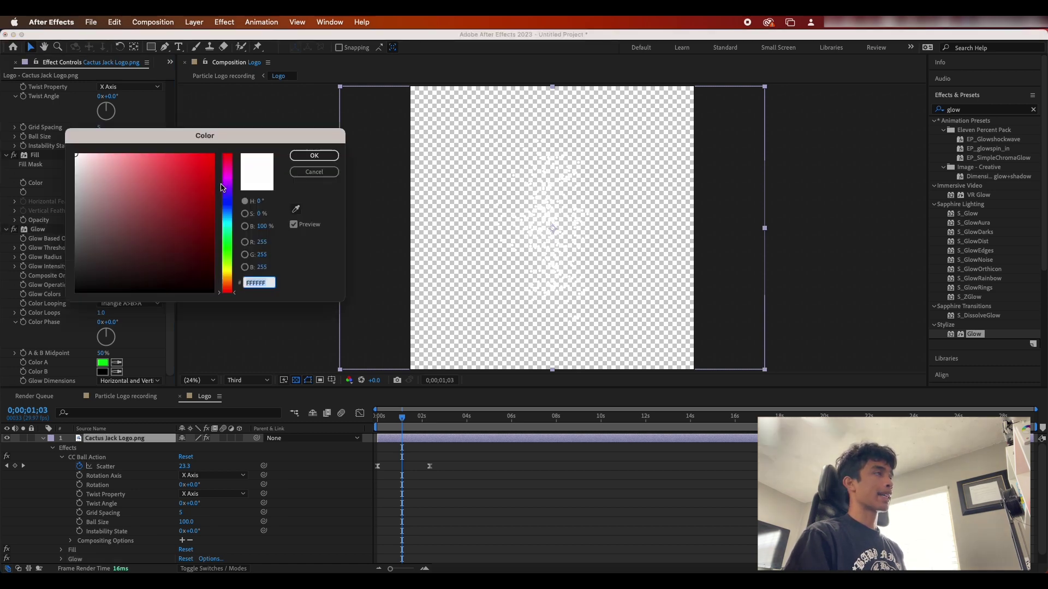
{"action": "left_click", "coordinate": [229, 255]}
{"action": "left_click_drag", "start_coordinate": [159, 160], "coordinate": [125, 151]}
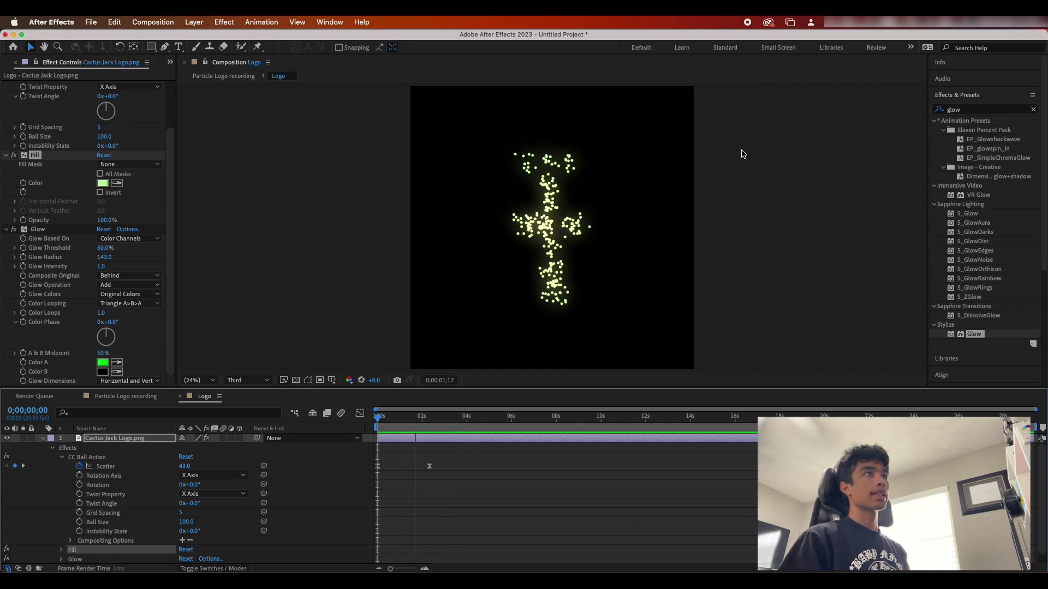
{"action": "left_click", "coordinate": [384, 434]}
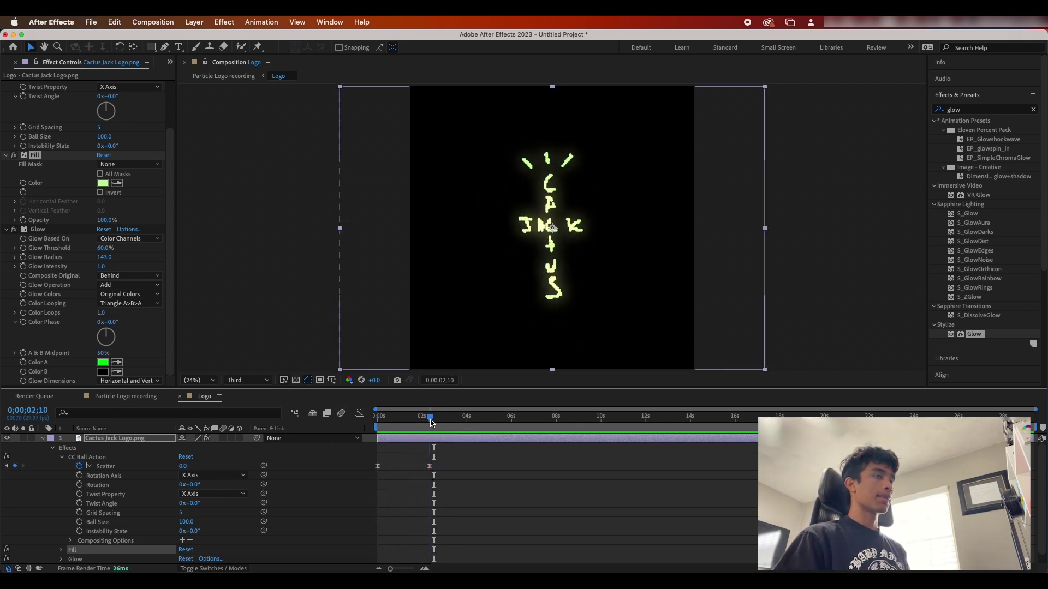
{"action": "scroll", "coordinate": [480, 531], "scroll_direction": "down", "scroll_amount": 1}
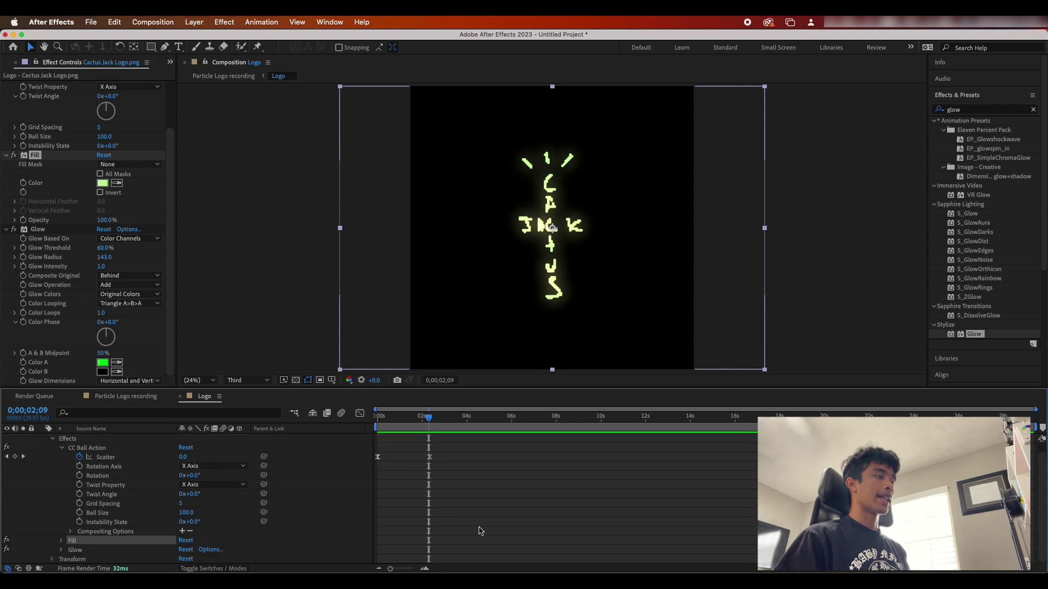
Add a Glow Intensity keyframe of 1.0 at 02;04, just before the logo forms.
{"action": "left_click", "coordinate": [60, 550]}
{"action": "scroll", "coordinate": [212, 530], "scroll_direction": "down", "scroll_amount": 12}
{"action": "scroll", "coordinate": [259, 526], "scroll_direction": "down", "scroll_amount": 3}
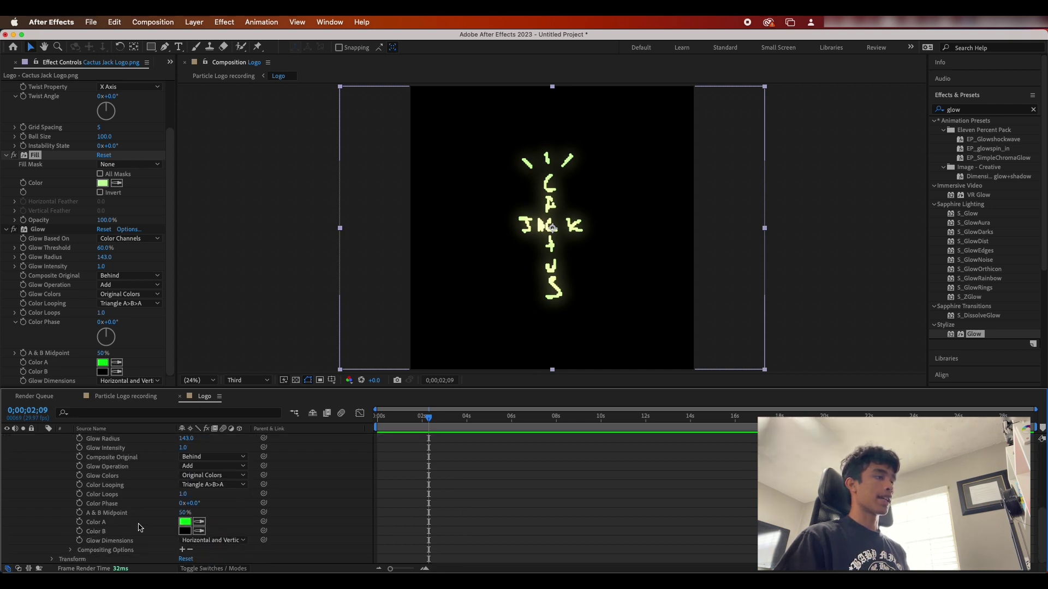
{"action": "left_click_drag", "start_coordinate": [429, 421], "coordinate": [427, 423]}
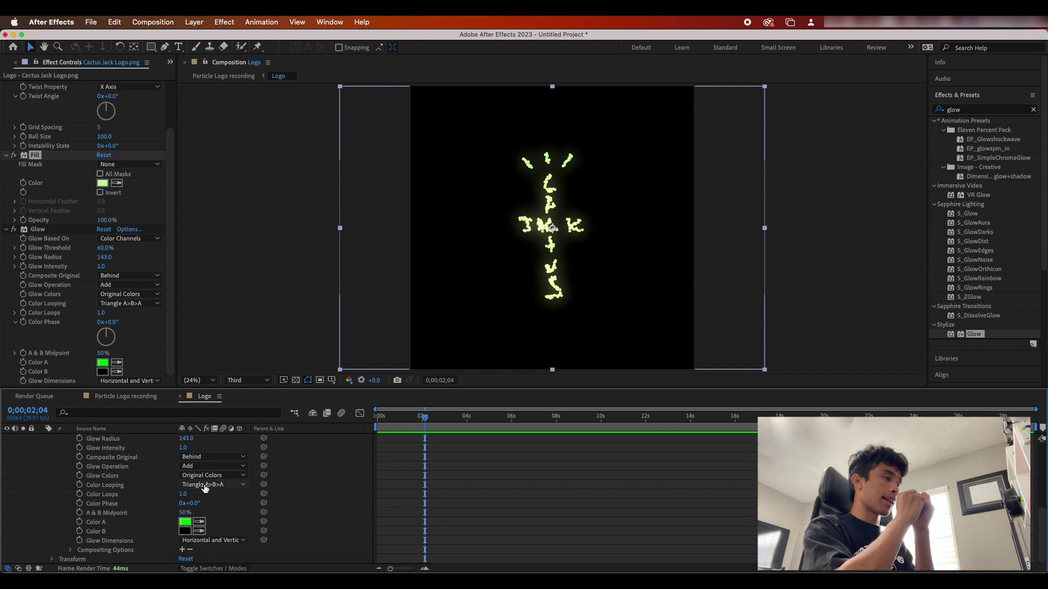
{"action": "scroll", "coordinate": [82, 459], "scroll_direction": "up", "scroll_amount": 1}
{"action": "left_click", "coordinate": [80, 455]}
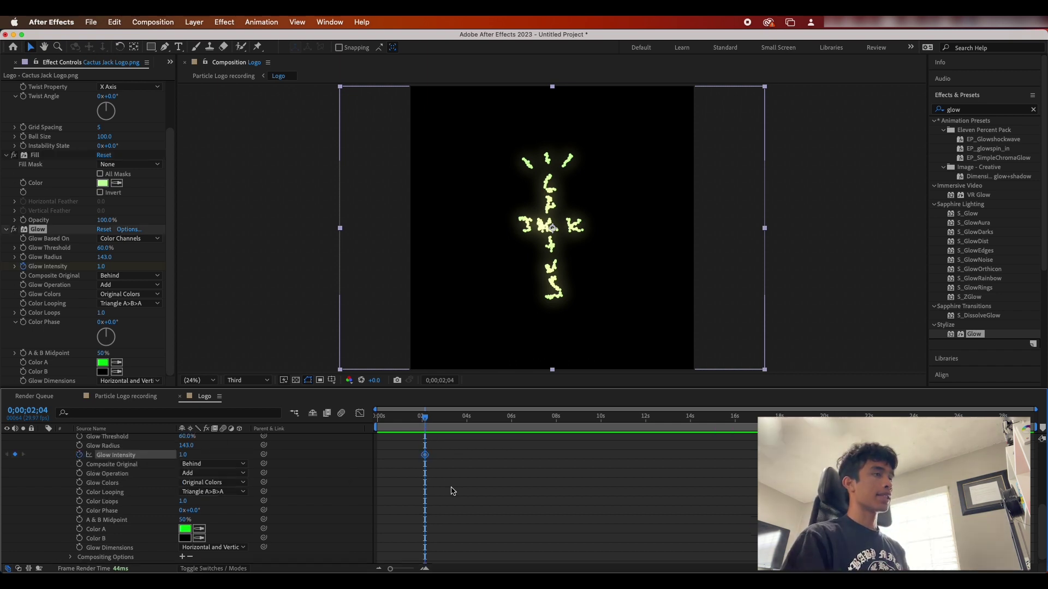
{"action": "scroll", "coordinate": [450, 491], "scroll_direction": "up", "scroll_amount": 5}
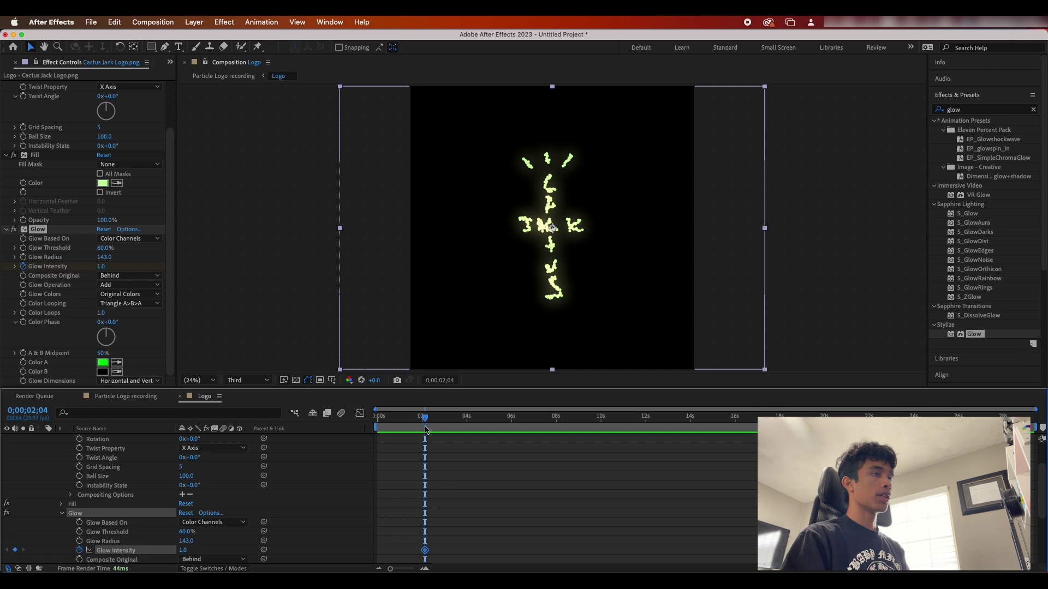
Raise Glow Intensity to 1.5 at 02;29 and preview the glow ramp.
{"action": "left_click_drag", "start_coordinate": [426, 430], "coordinate": [441, 421]}
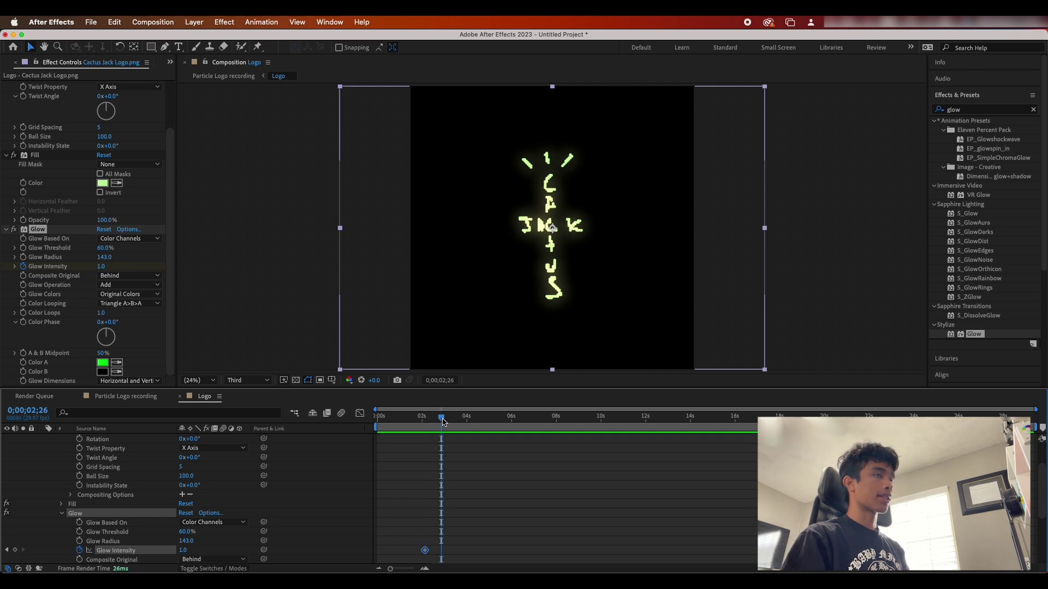
{"action": "left_click_drag", "start_coordinate": [443, 421], "coordinate": [444, 421]}
{"action": "left_click_drag", "start_coordinate": [183, 551], "coordinate": [190, 540]}
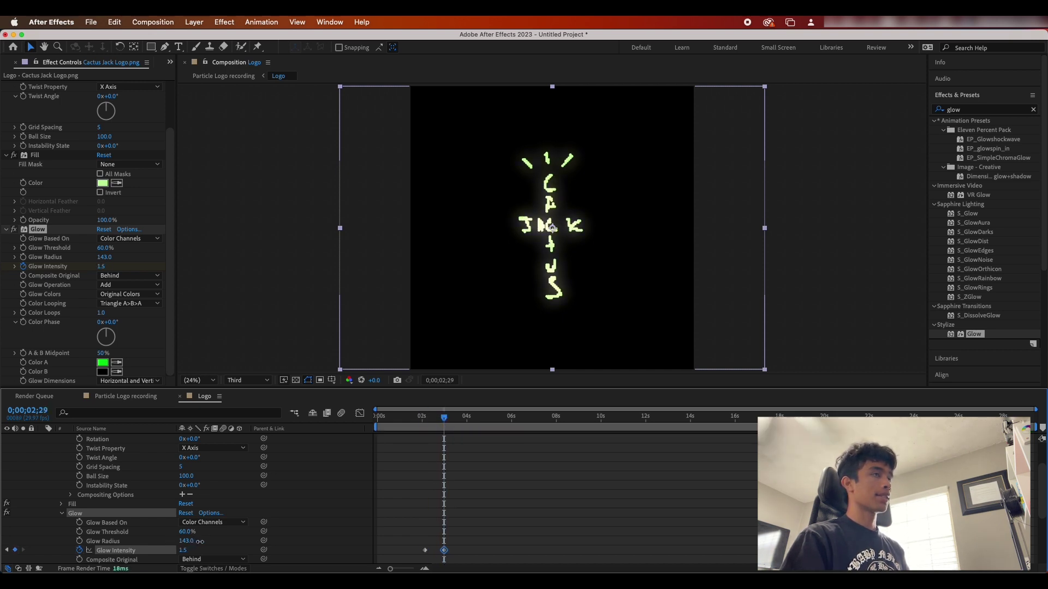
{"action": "left_click", "coordinate": [383, 418]}
{"action": "key", "text": "space"}
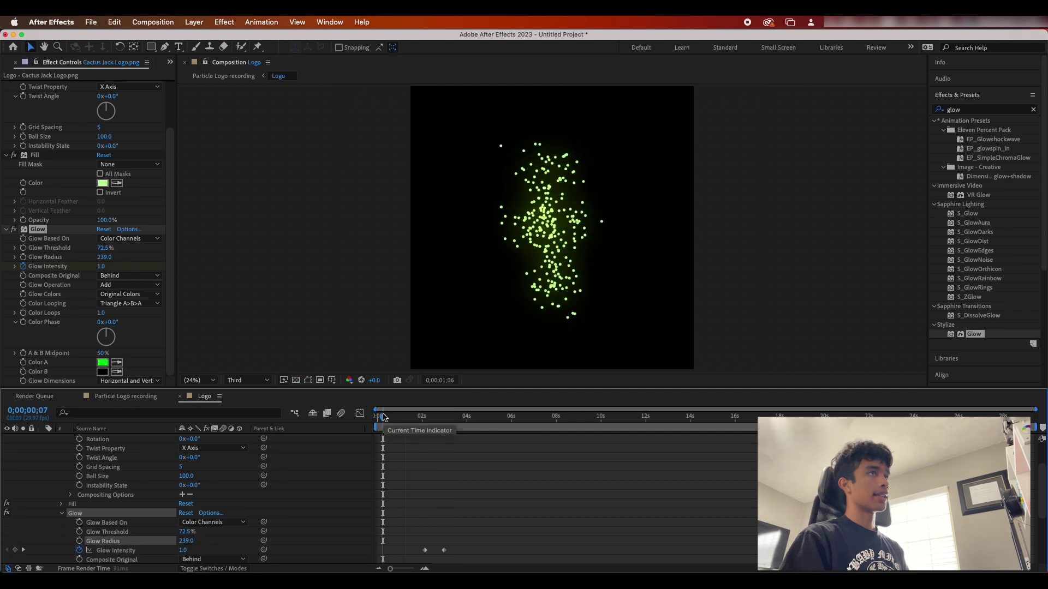
{"action": "key", "text": "space"}
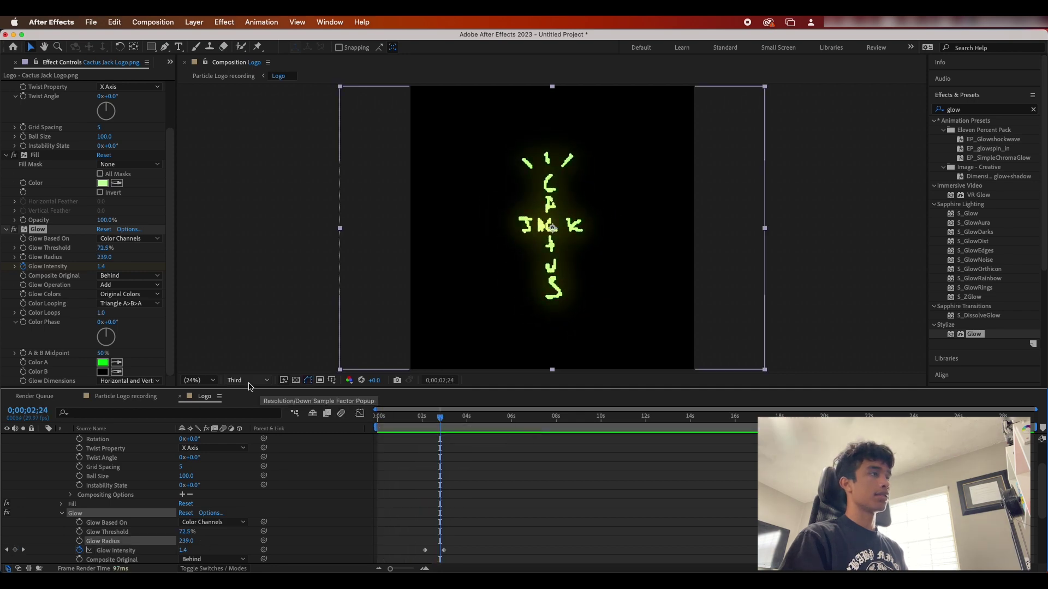
Switch to the Particle Logo recording comp and preview the logo over the drone footage.
{"action": "left_click", "coordinate": [145, 398]}
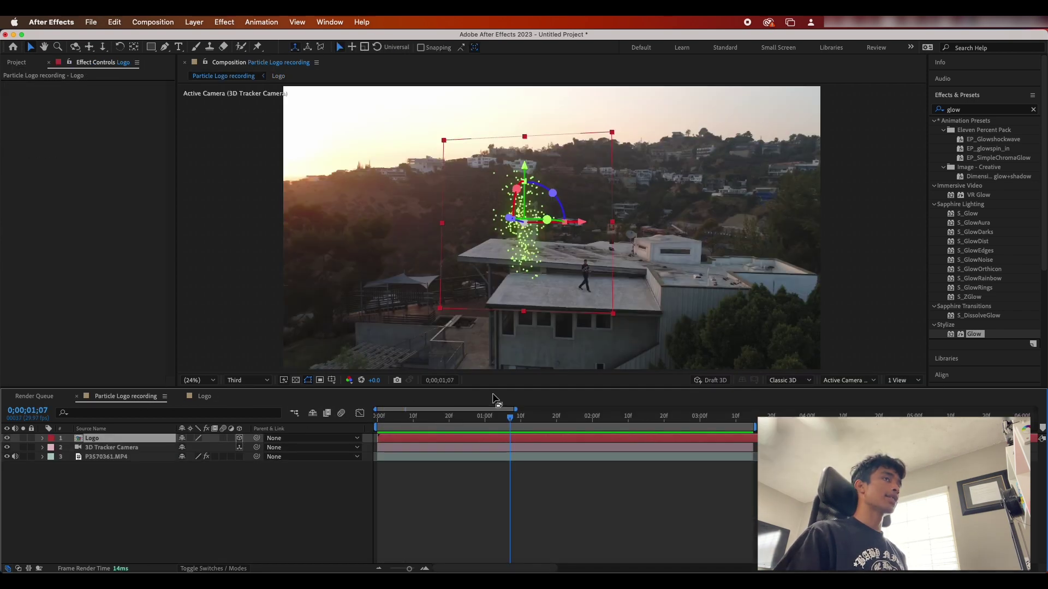
{"action": "key", "text": "Home"}
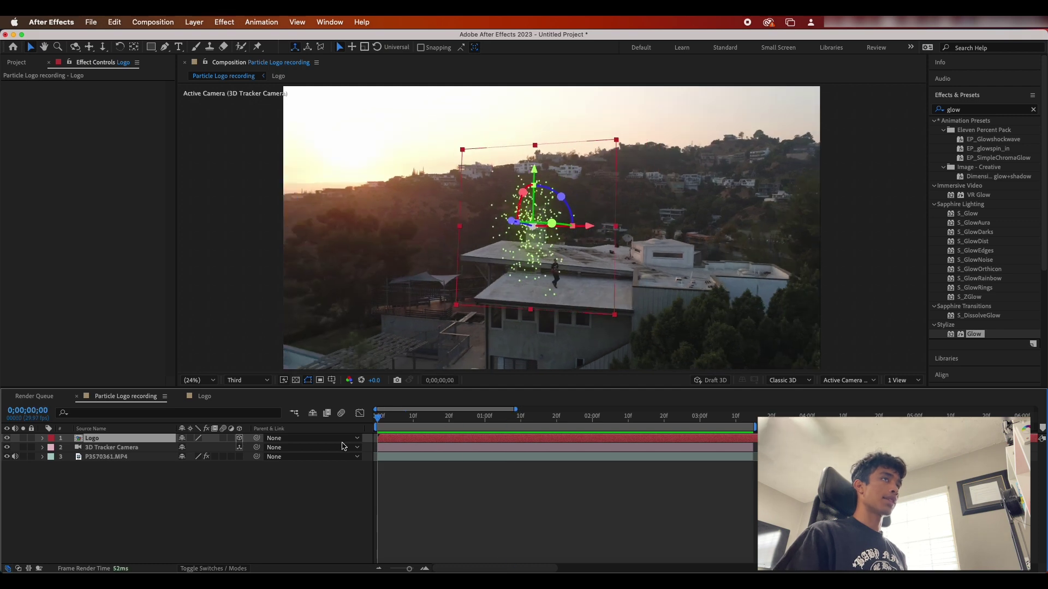
{"action": "key", "text": "space"}
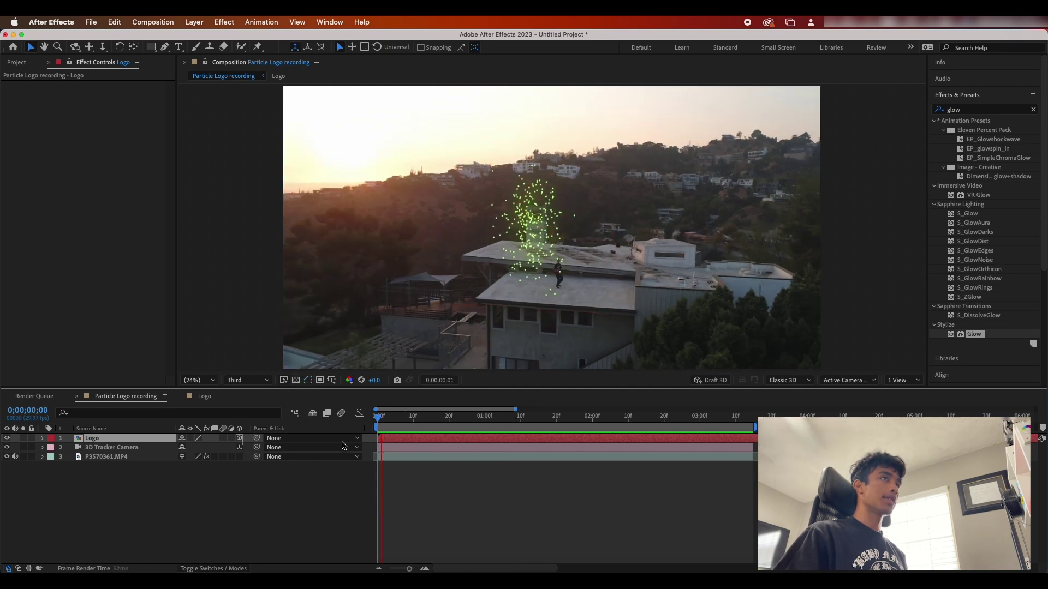
{"action": "key", "text": "space"}
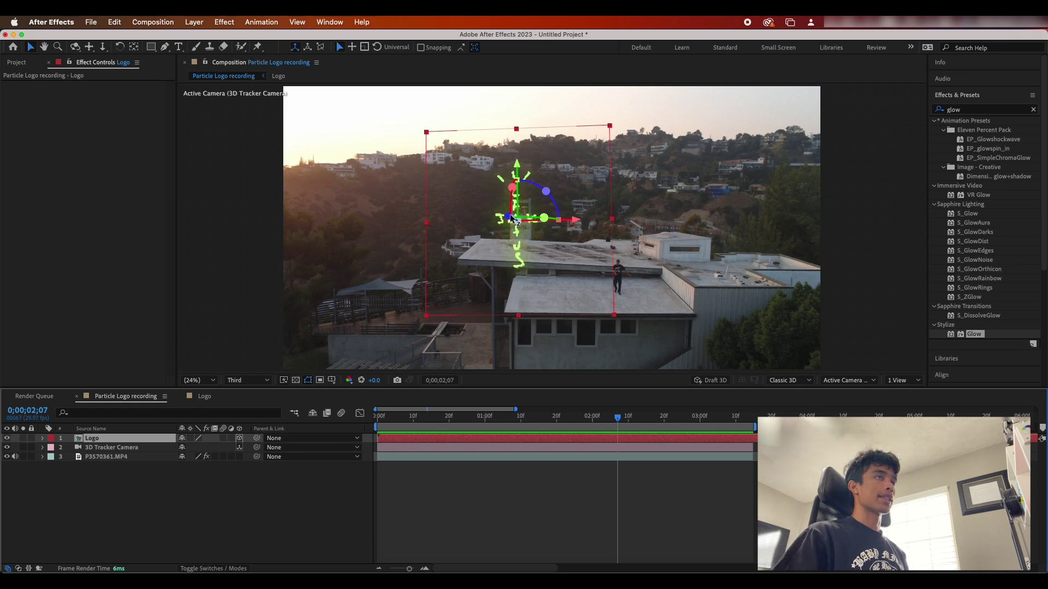
Move the Logo layer along Z, scale it down, tilt it about 5.6°, and preview.
{"action": "left_click_drag", "start_coordinate": [510, 218], "coordinate": [452, 230]}
{"action": "left_click_drag", "start_coordinate": [634, 205], "coordinate": [567, 214]}
{"action": "left_click_drag", "start_coordinate": [510, 174], "coordinate": [471, 174]}
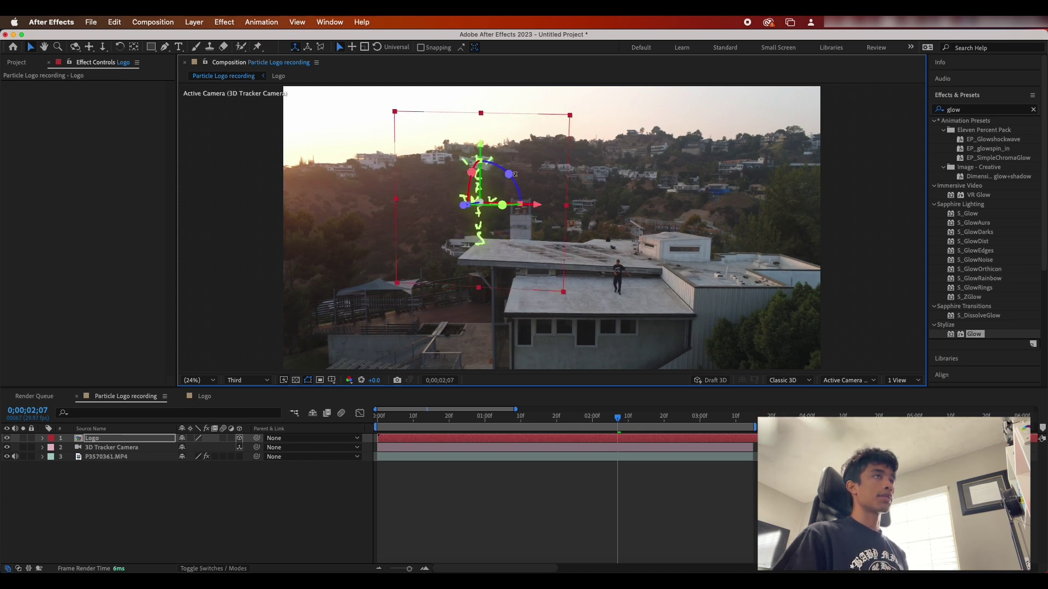
{"action": "key", "text": "space"}
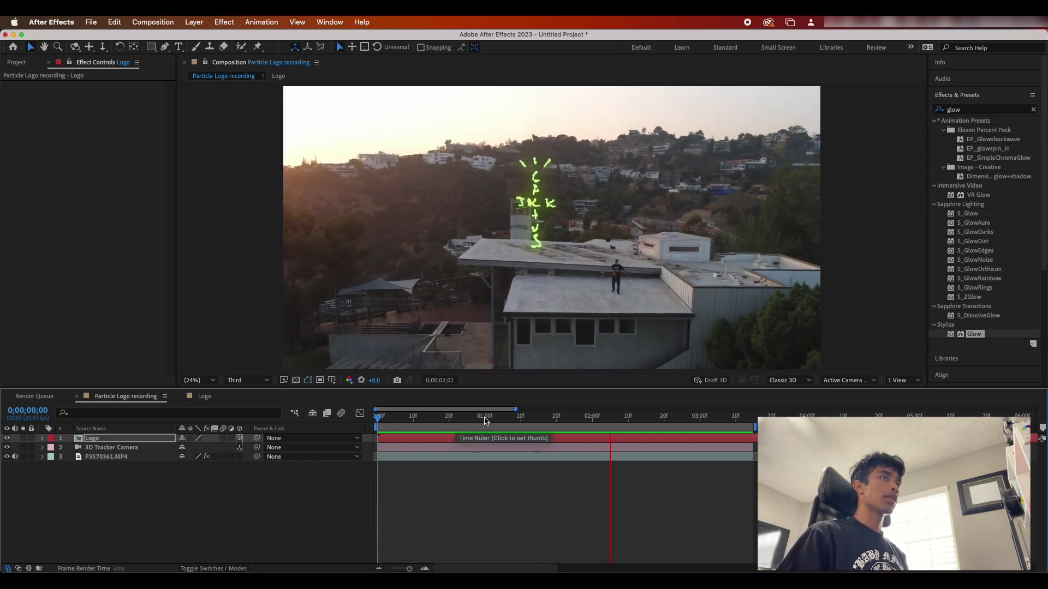
{"action": "key", "text": "space"}
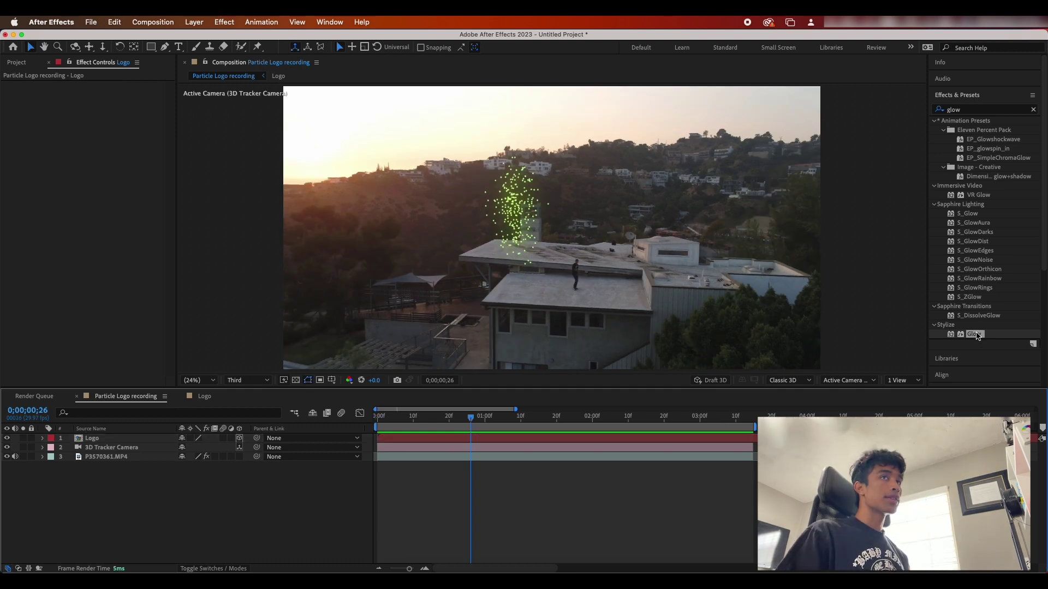
Apply Glow to the Logo layer and move to 02;01, where the logo is formed.
{"action": "left_click_drag", "start_coordinate": [976, 336], "coordinate": [151, 440]}
{"action": "key", "text": "space"}
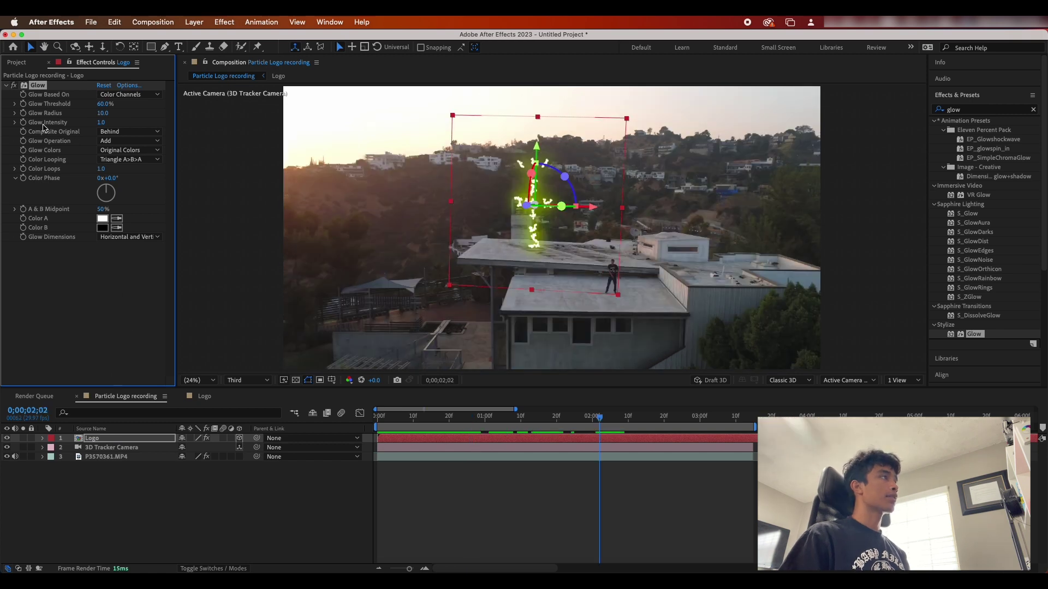
{"action": "left_click", "coordinate": [586, 423]}
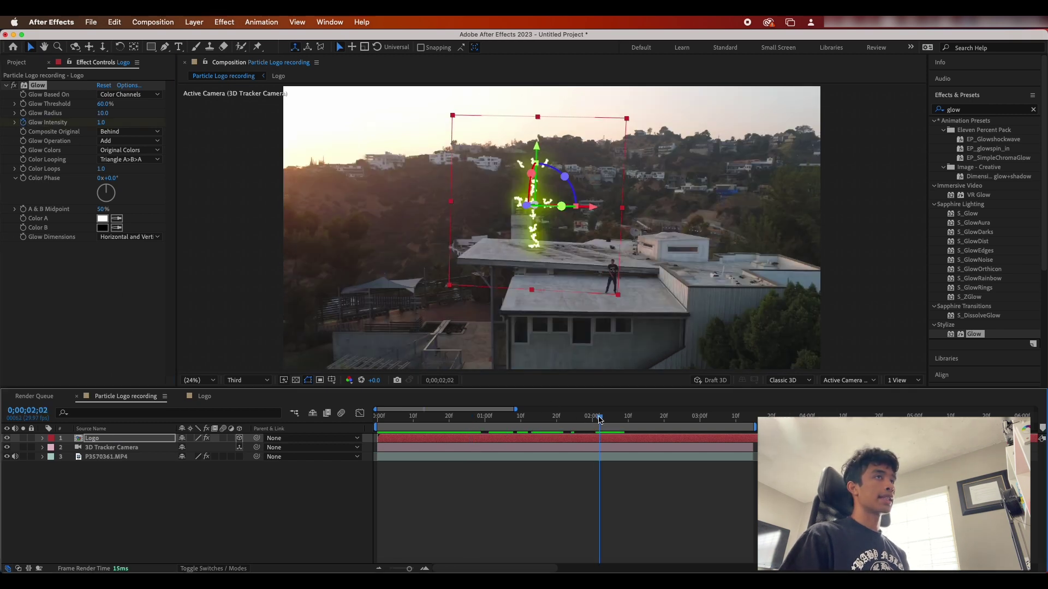
{"action": "key", "text": "e"}
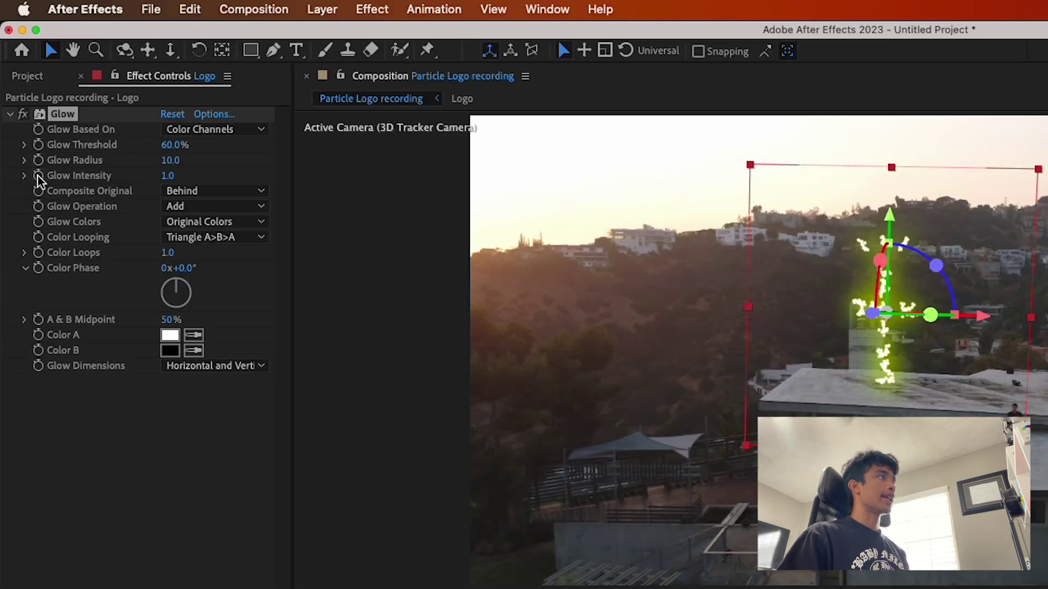
Keyframe Glow Intensity at 1.0 at 02;01 and 0.0 at 01;23, then preview the fade-in.
{"action": "left_click", "coordinate": [38, 176]}
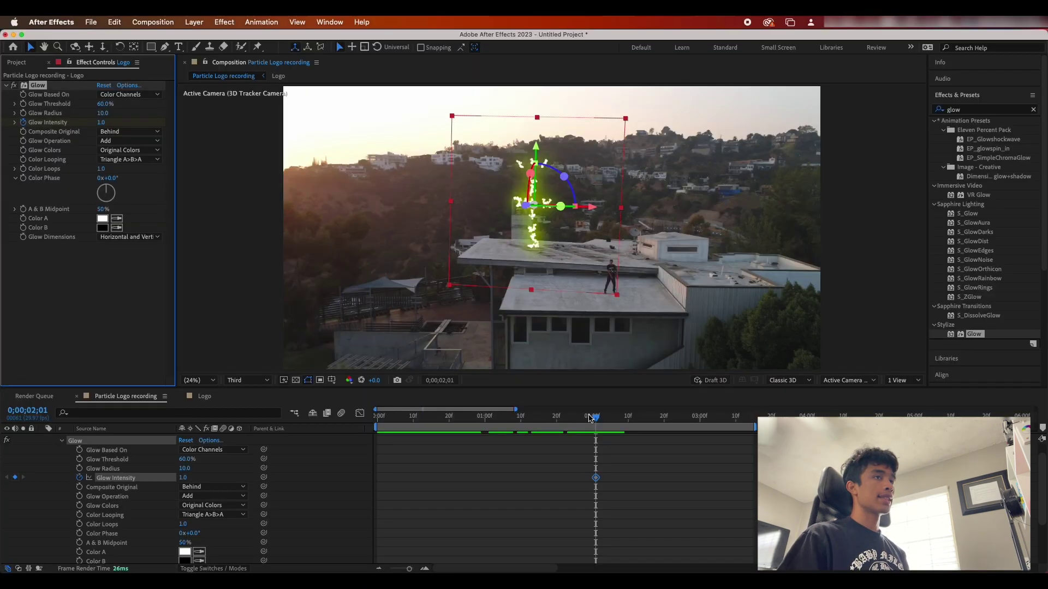
{"action": "left_click_drag", "start_coordinate": [594, 419], "coordinate": [568, 442]}
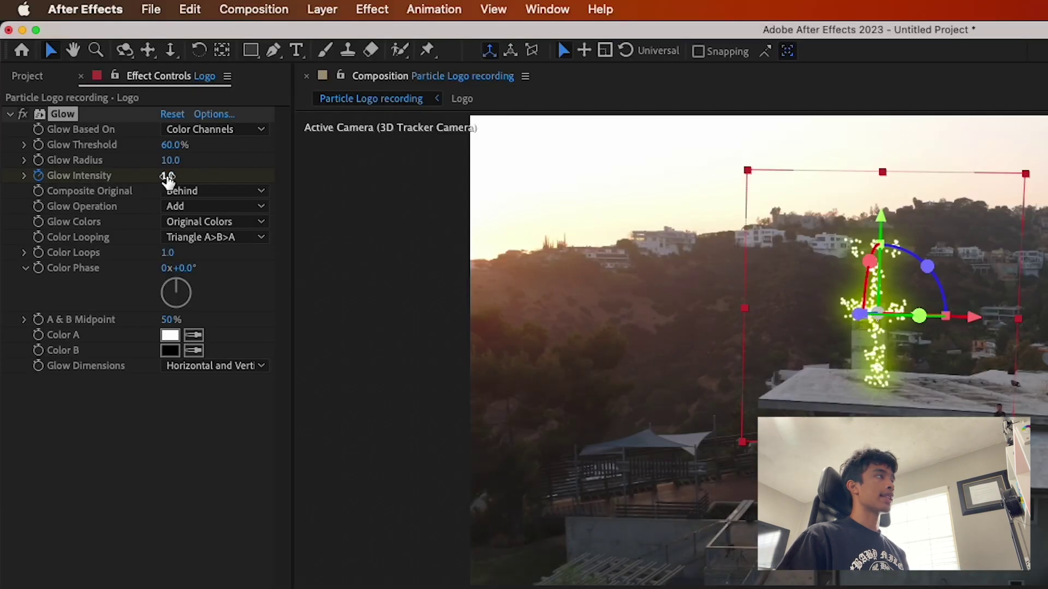
{"action": "left_click_drag", "start_coordinate": [100, 123], "coordinate": [33, 131]}
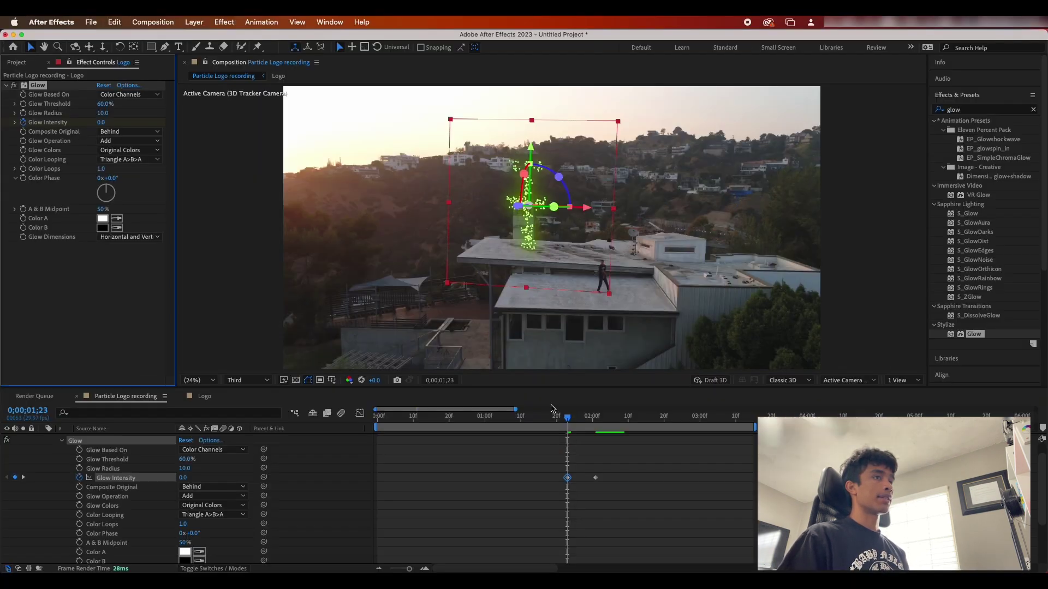
{"action": "left_click", "coordinate": [341, 446]}
{"action": "key", "text": "Home"}
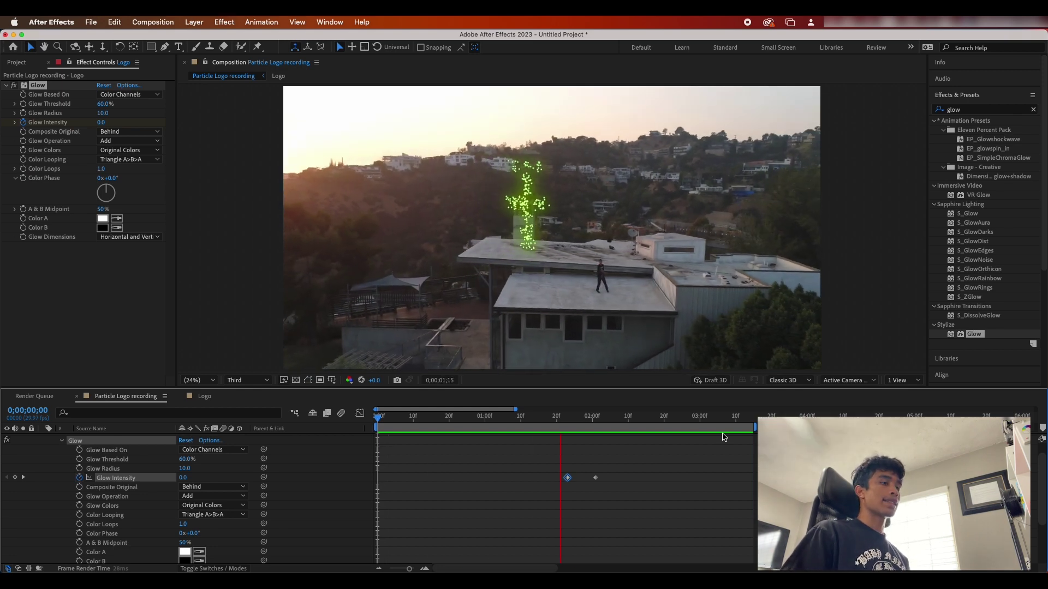
{"action": "key", "text": "space"}
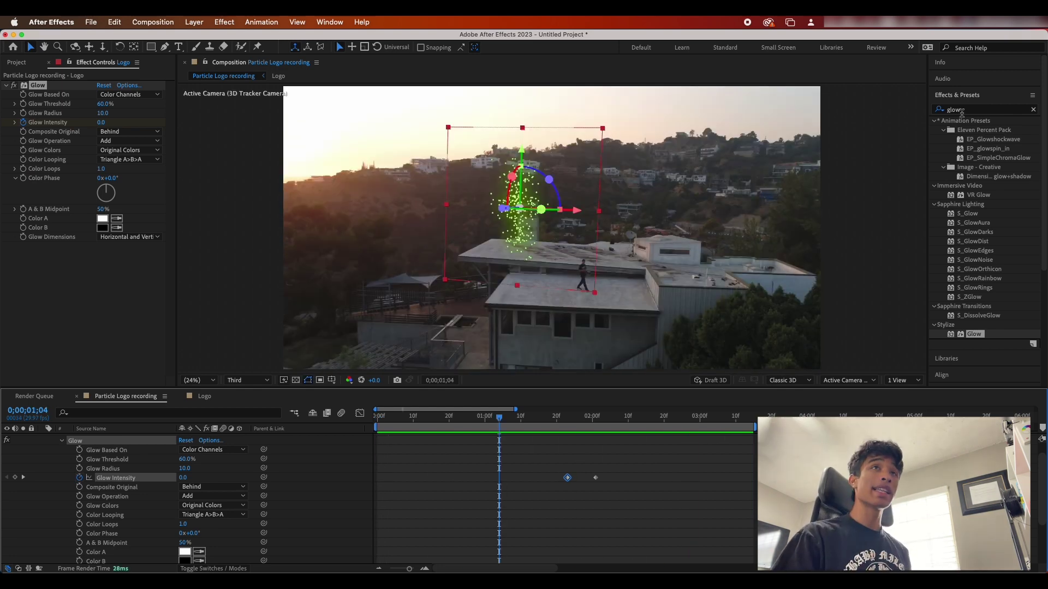
Replace 'glow' in the Effects & Presets search with 'like and subscribe'.
{"action": "left_click", "coordinate": [964, 111]}
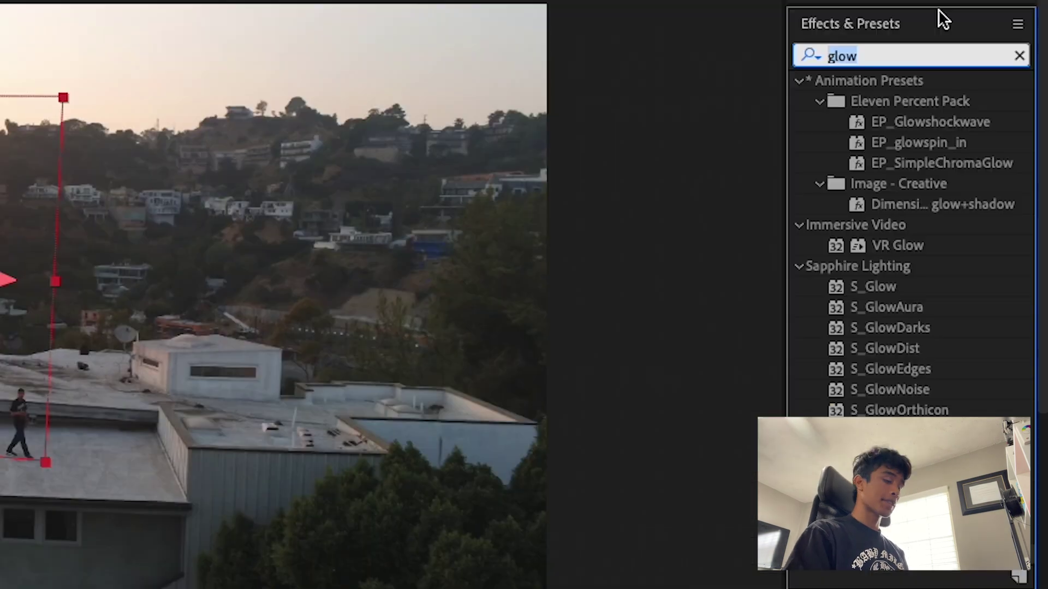
{"action": "type", "text": "like"}
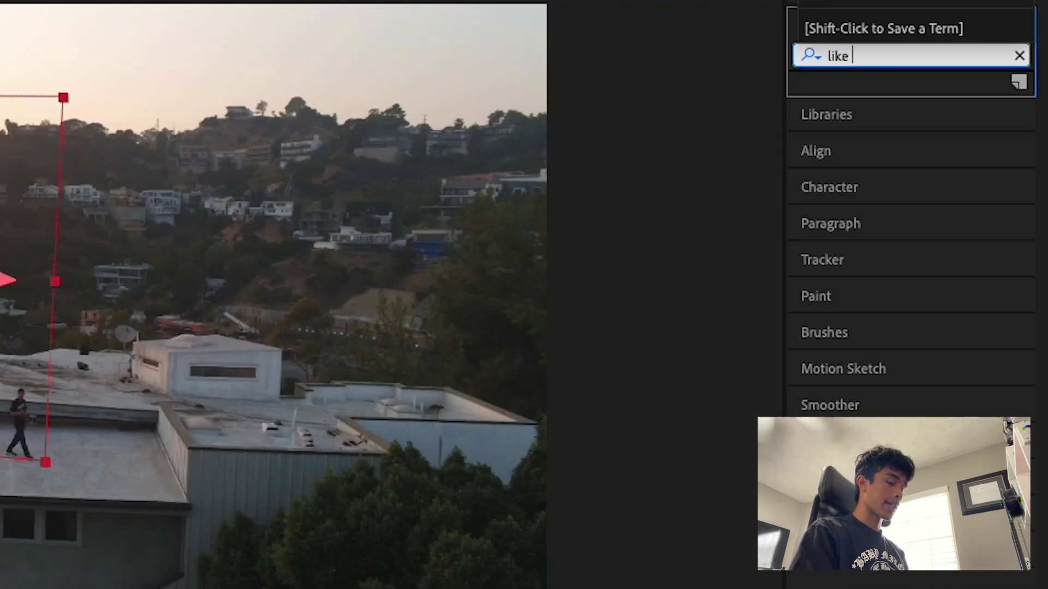
{"action": "type", "text": " and subscrib"}
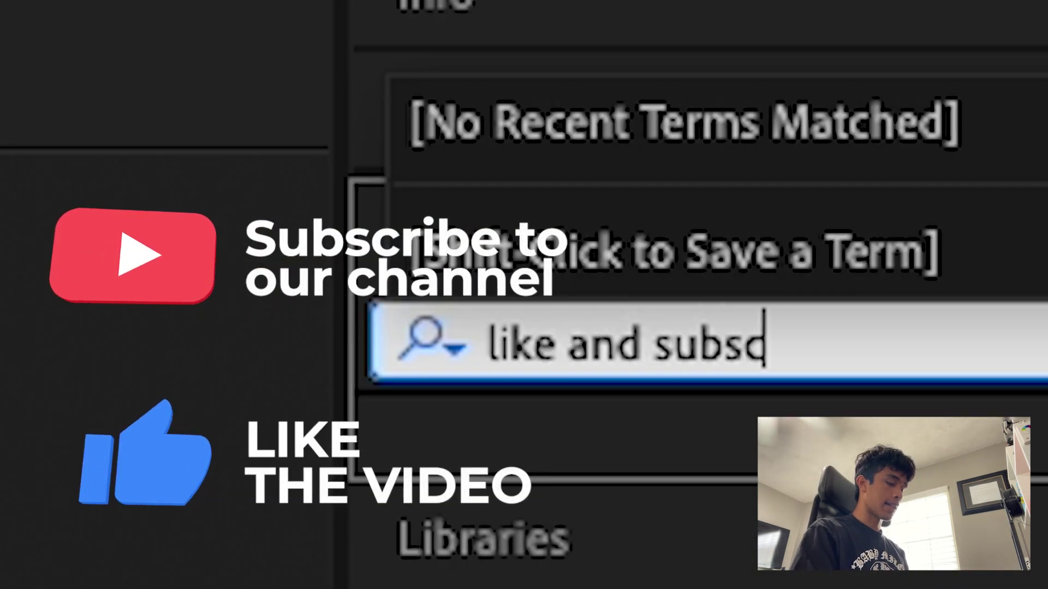